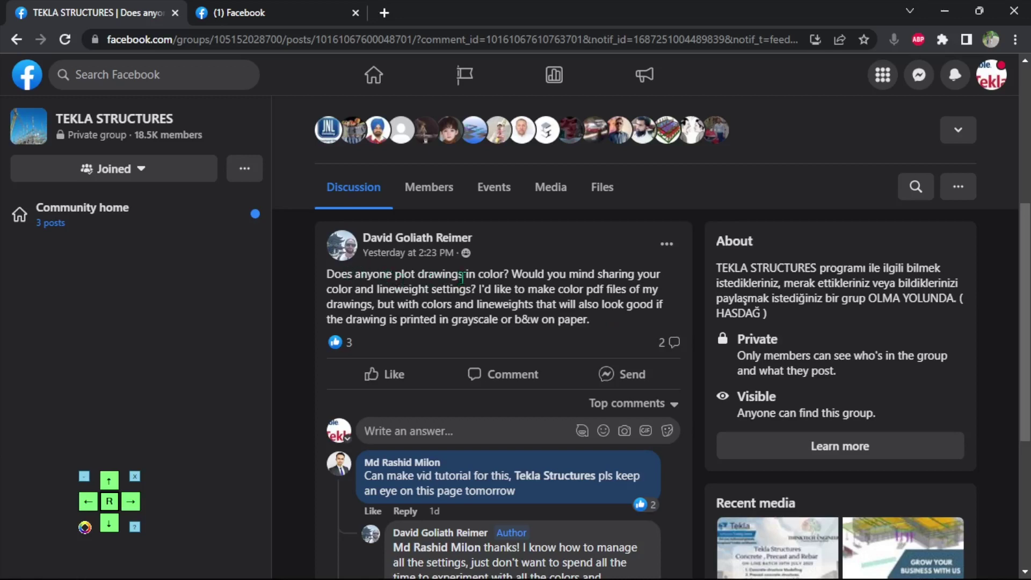
- Read the group post asking for color and lineweight plot settings, along with its comment thread
drag(333, 274, 502, 275)
click(501, 275)
scroll(605, 326, down, 4)
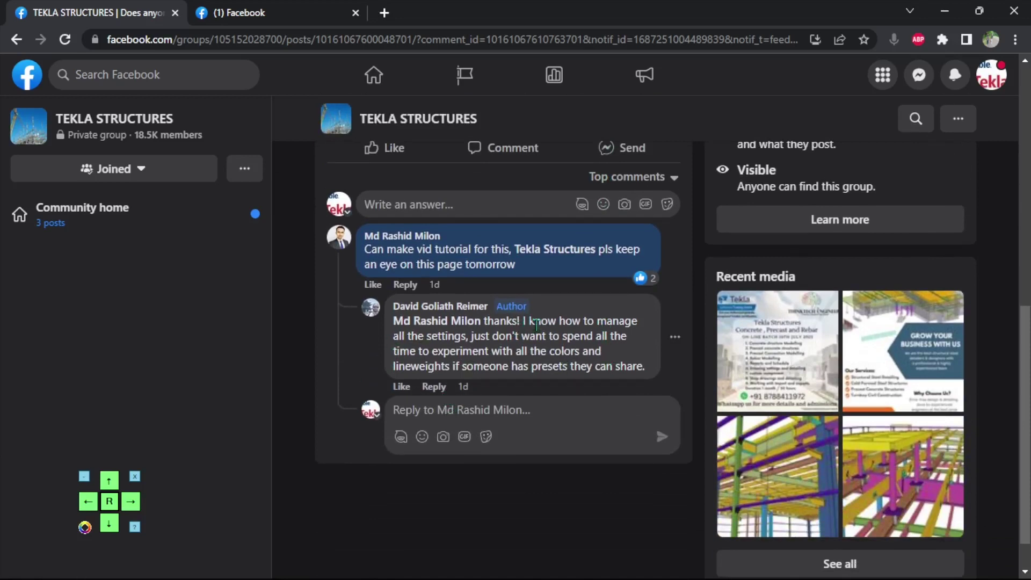
drag(488, 327, 548, 338)
click(567, 337)
scroll(576, 338, down, 1)
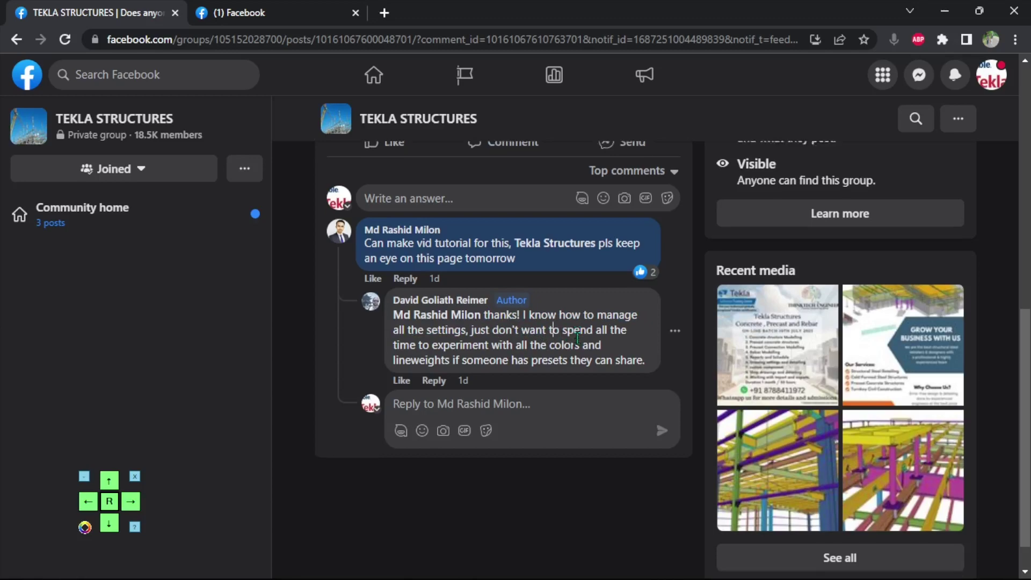
scroll(575, 341, up, 3)
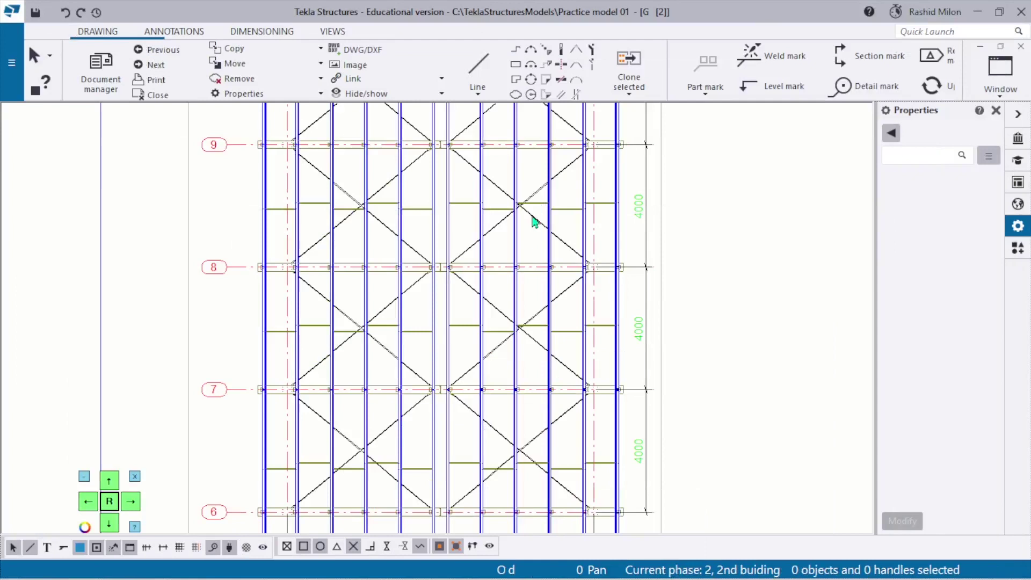
- Examine the line colors of the members, grids and dimensions in the Plan +5000 view
scroll(532, 231, down, 1)
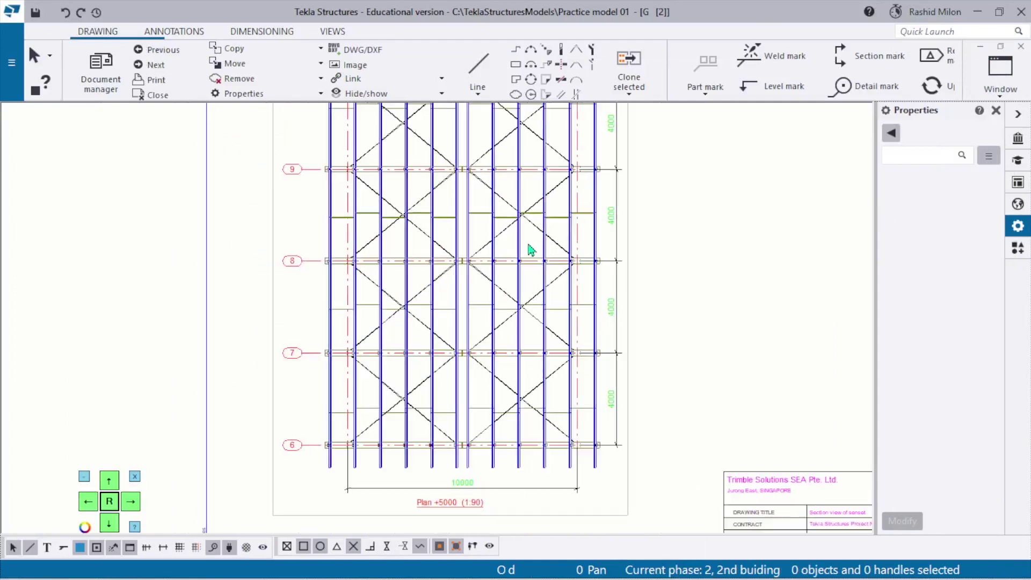
scroll(525, 267, up, 1)
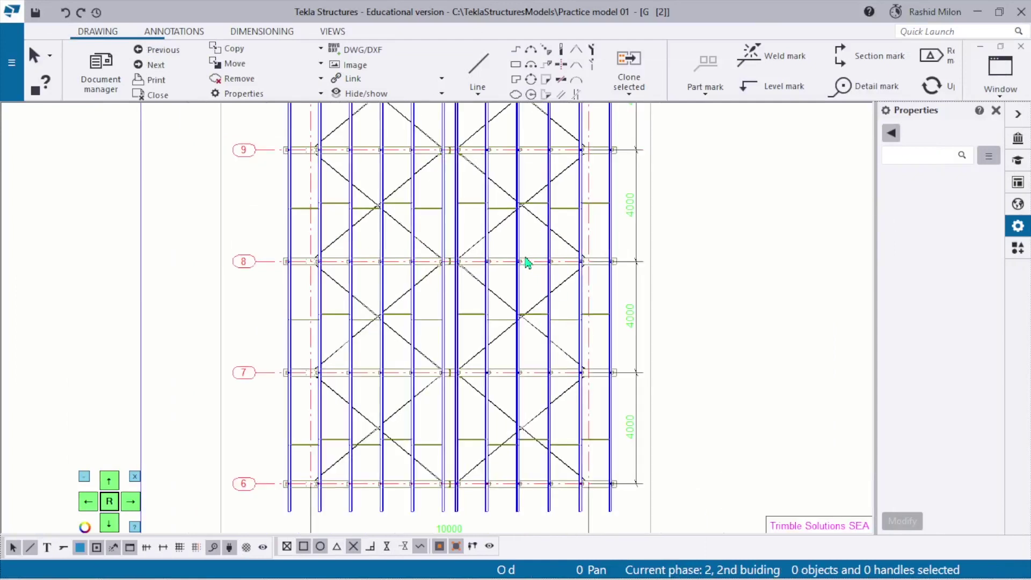
scroll(539, 269, down, 1)
scroll(552, 306, up, 1)
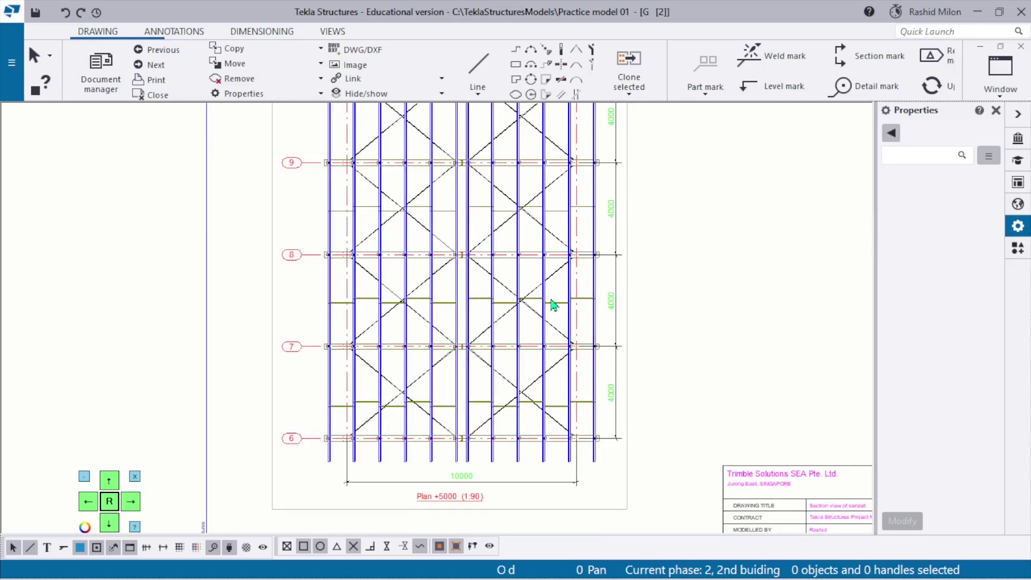
scroll(553, 301, down, 1)
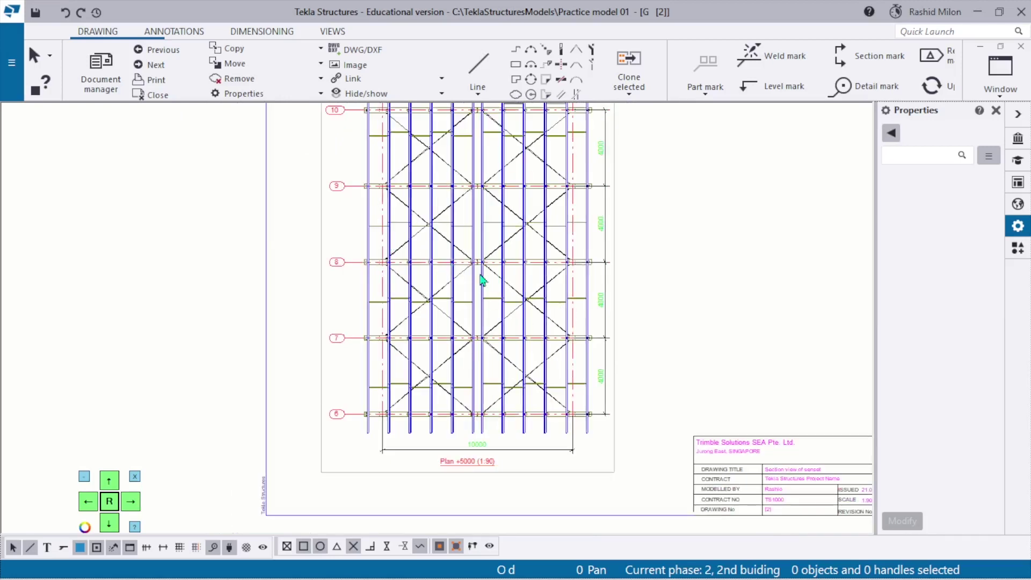
scroll(482, 280, down, 1)
scroll(482, 279, up, 2)
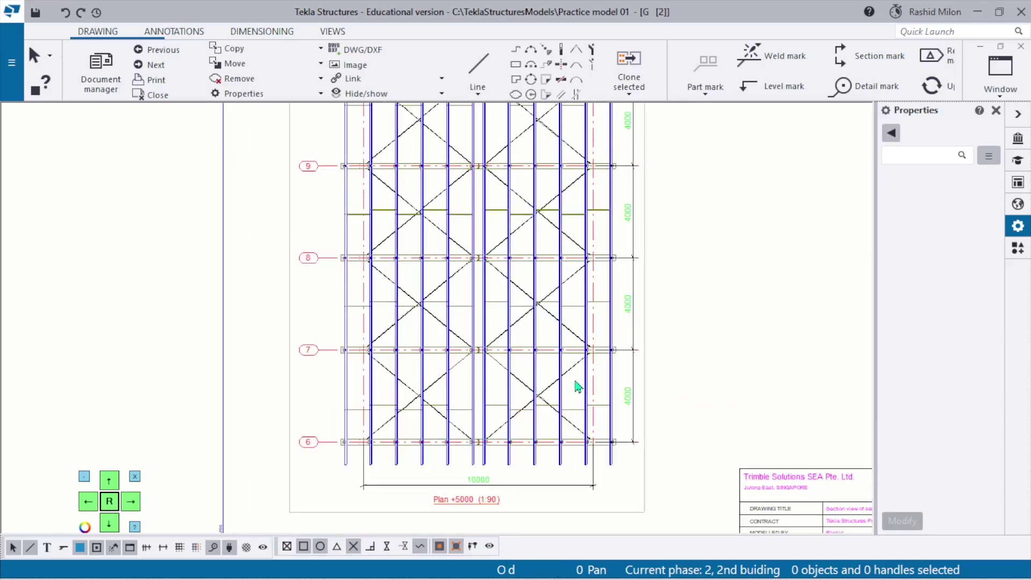
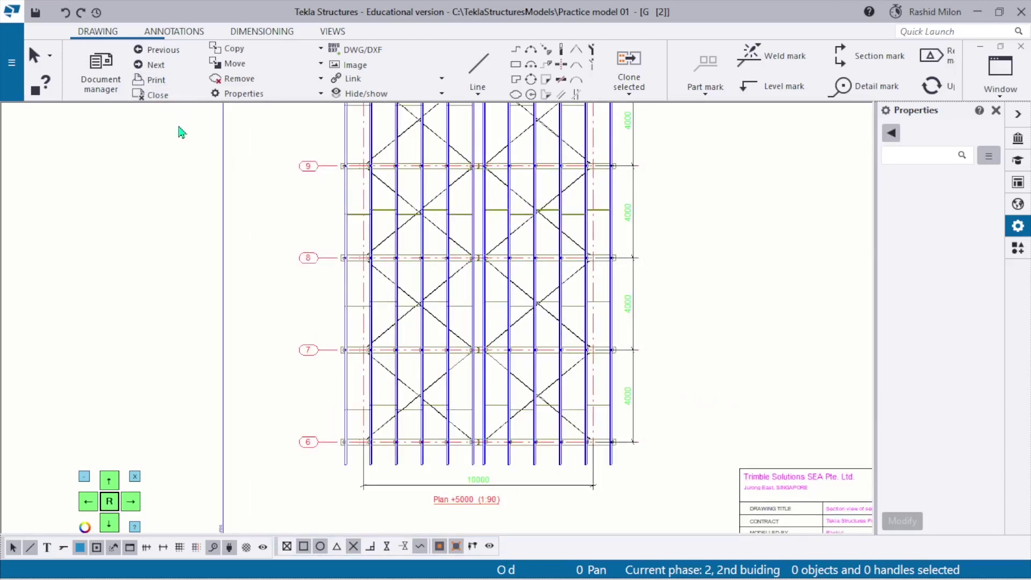
scroll(602, 337, up, 2)
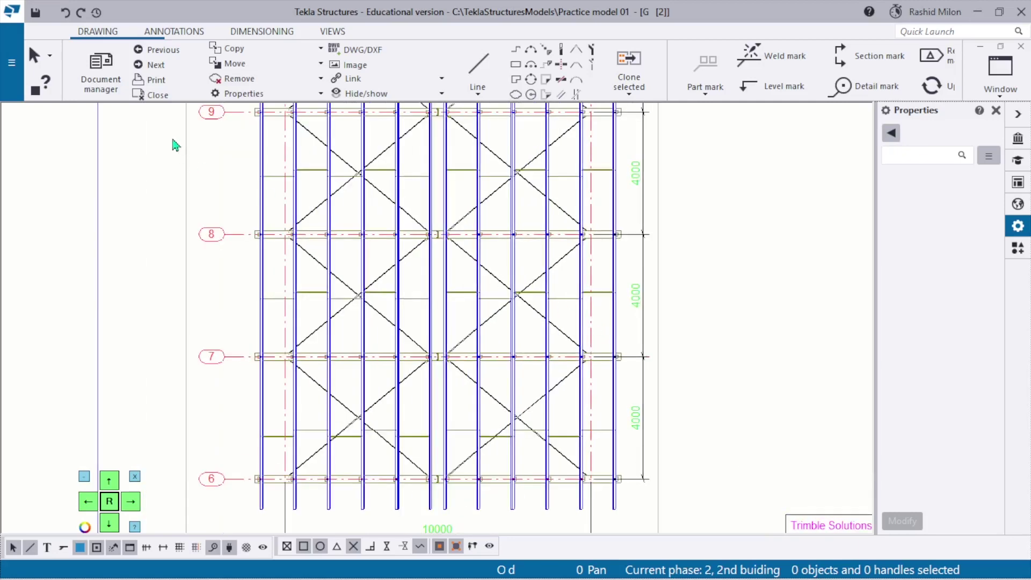
- Glance at the Print Drawings options, close them, and inspect the beams and bracing around grid line 6 up close
click(166, 82)
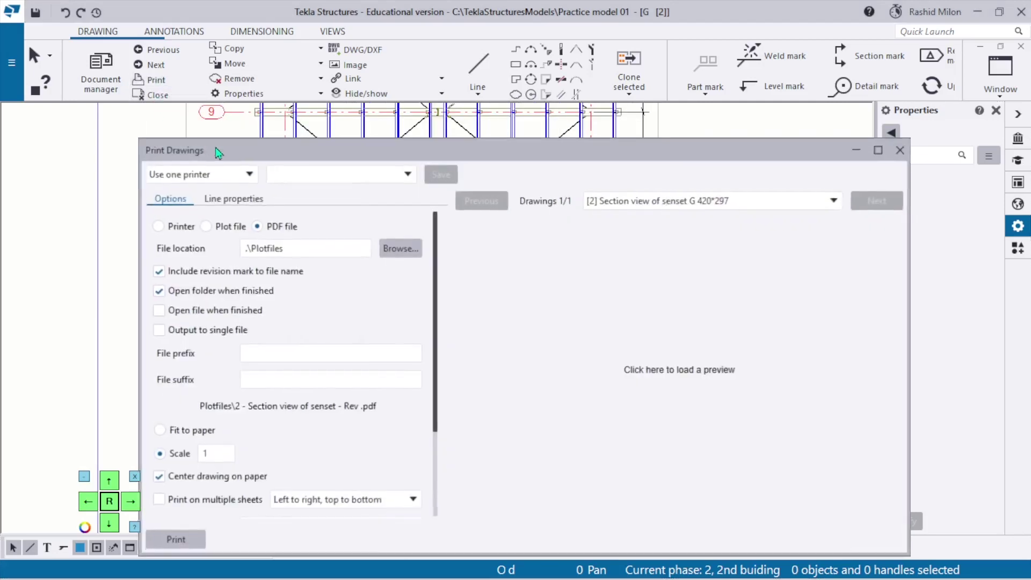
click(901, 150)
scroll(483, 306, down, 5)
scroll(443, 297, up, 6)
scroll(444, 297, up, 3)
mouse_move(426, 338)
middle_down()
mouse_move(462, 182)
mouse_move(581, 200)
mouse_move(452, 131)
middle_up()
scroll(438, 221, down, 2)
scroll(559, 311, up, 4)
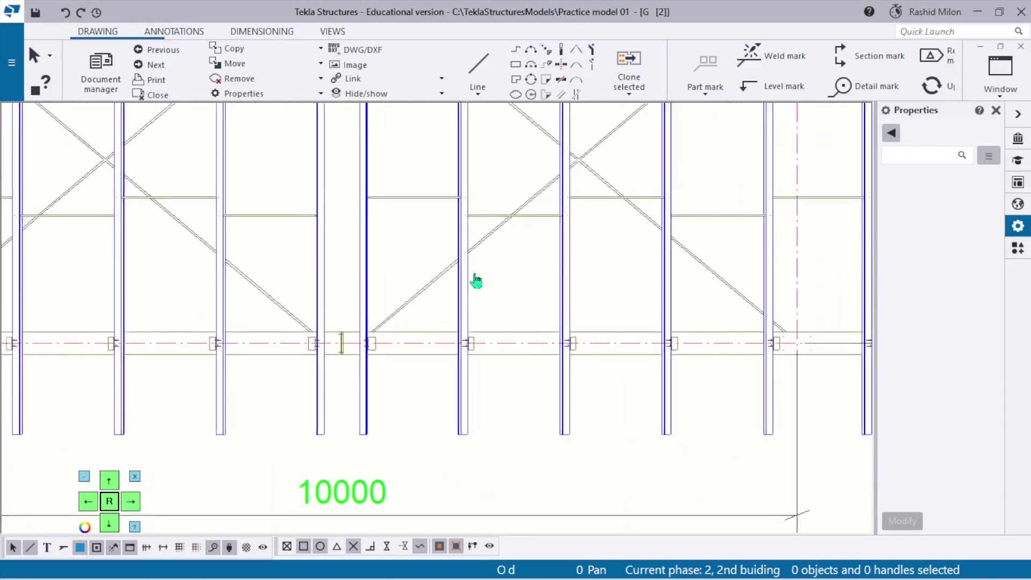
scroll(266, 306, up, 3)
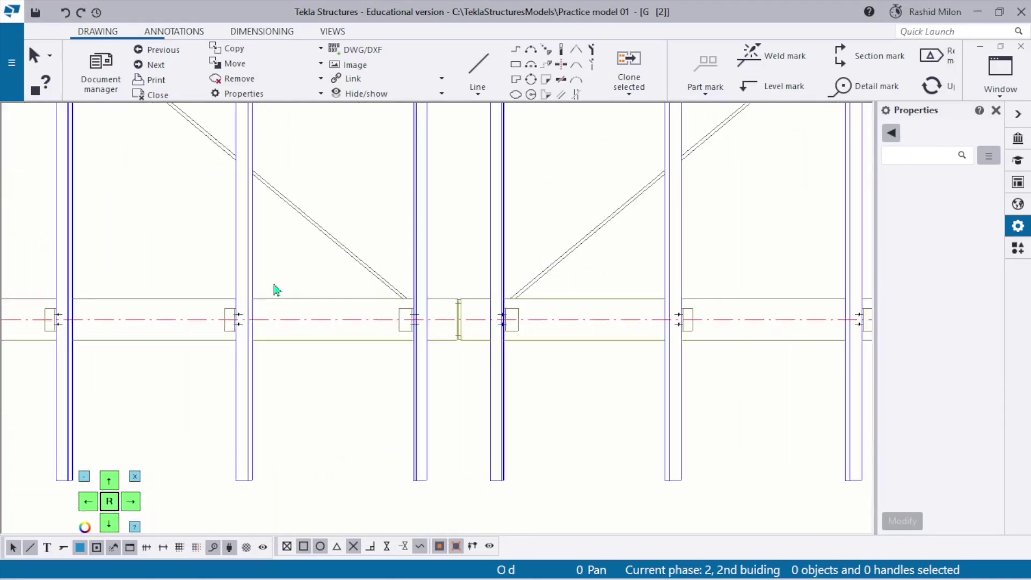
- Open the line properties of the Print Drawings dialog and reposition the dialog over the drawing
click(181, 82)
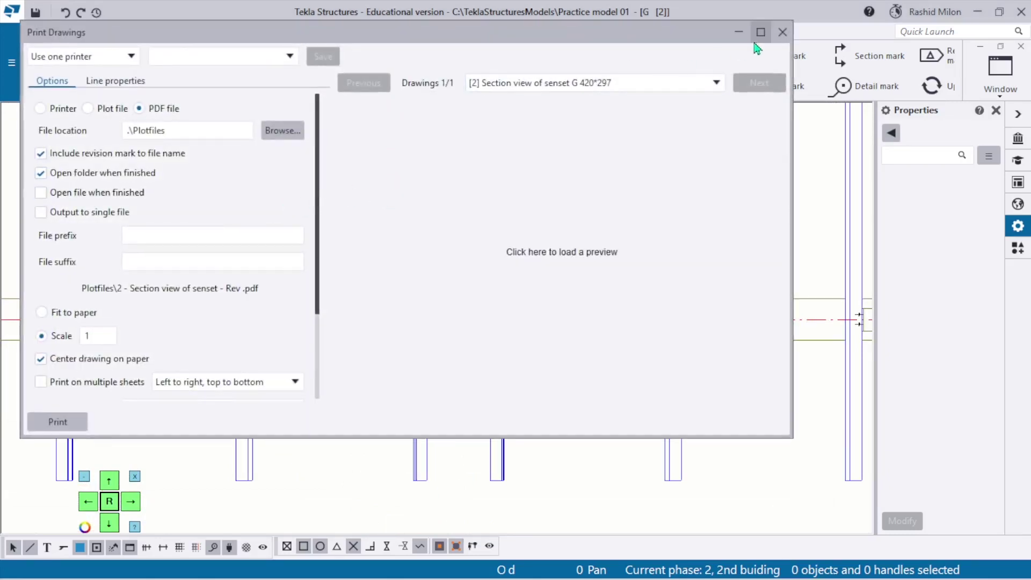
click(133, 82)
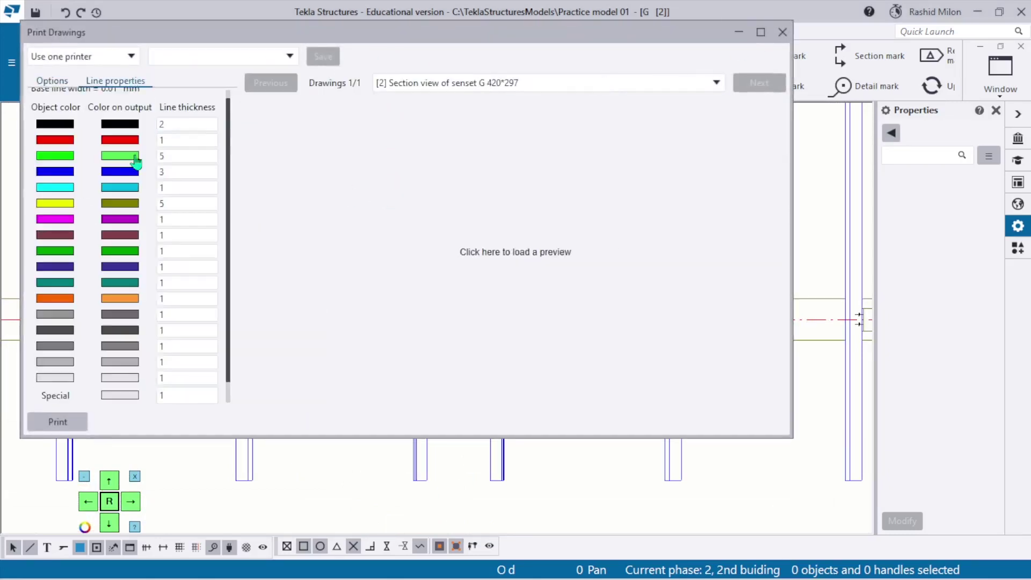
scroll(141, 160, up, 1)
drag(267, 32, 403, 32)
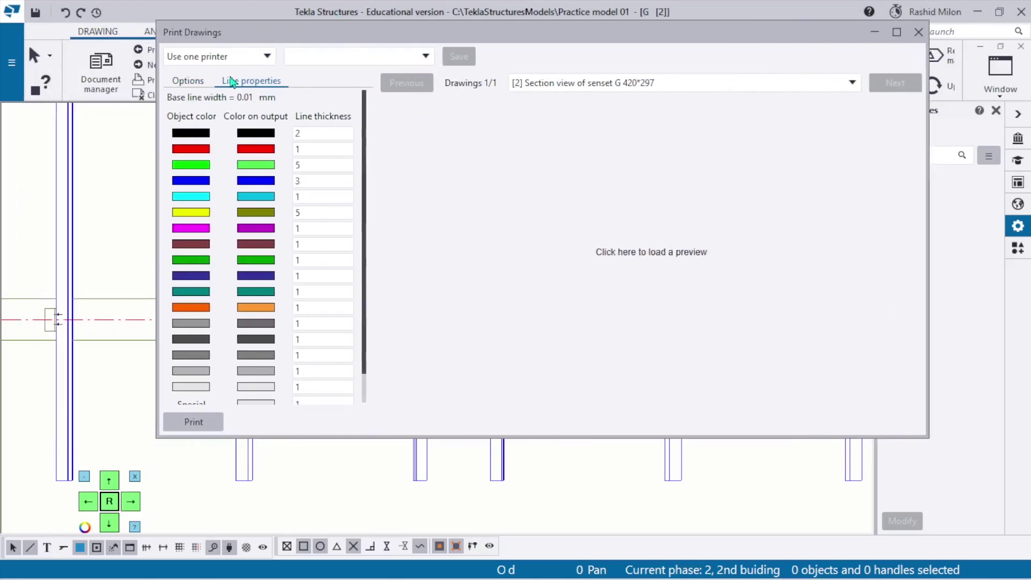
- Compare the general print options with the line properties, including the output colors and the red line thickness
click(200, 84)
click(271, 85)
click(194, 85)
click(253, 85)
click(209, 86)
click(252, 85)
click(316, 138)
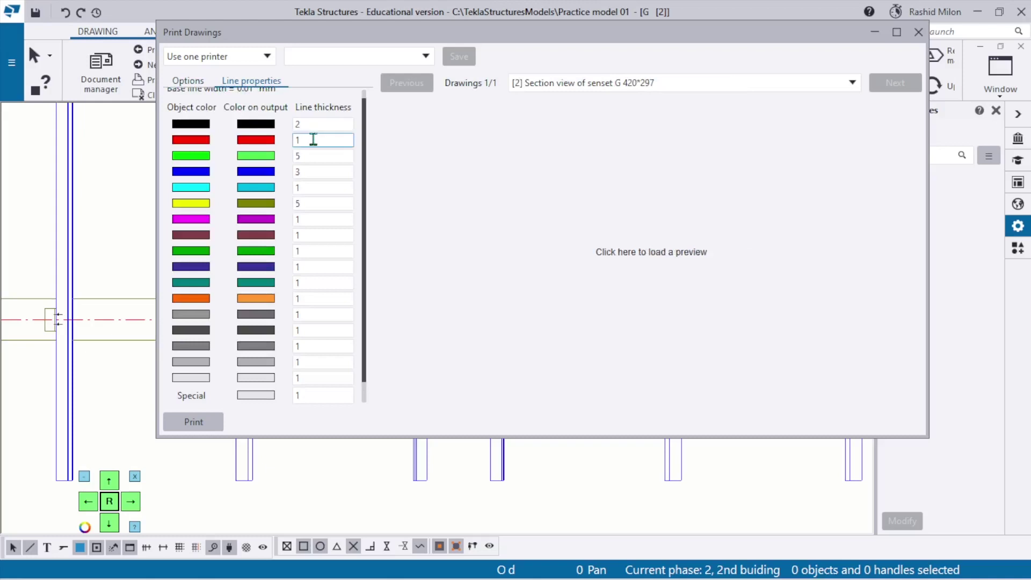
- Check the XS_BASE_LINE_WIDTH setting among the advanced Printing options and close the options without changing it
scroll(316, 139, up, 1)
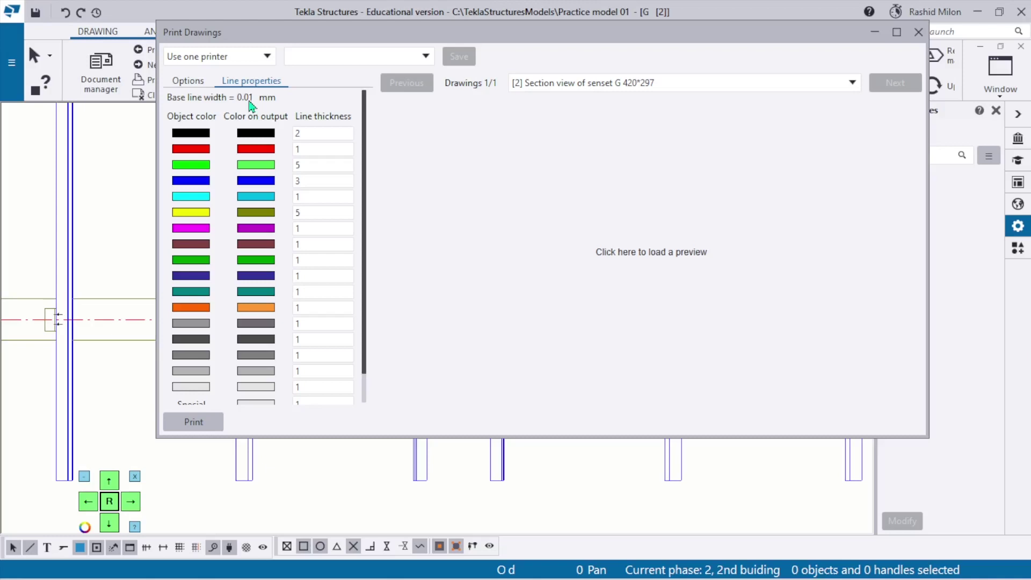
click(250, 101)
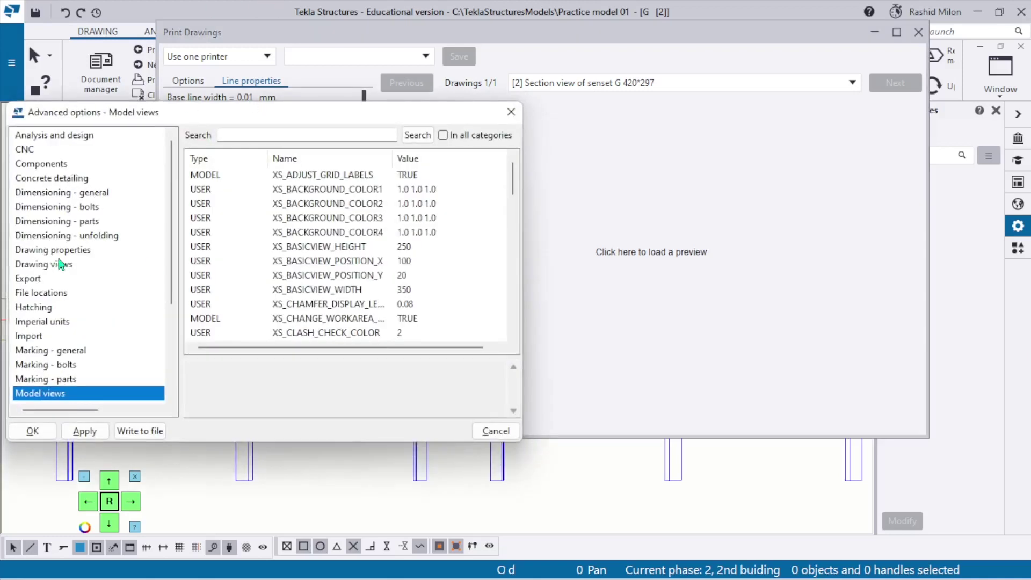
drag(287, 114, 528, 91)
scroll(371, 257, down, 2)
scroll(368, 261, down, 2)
click(301, 302)
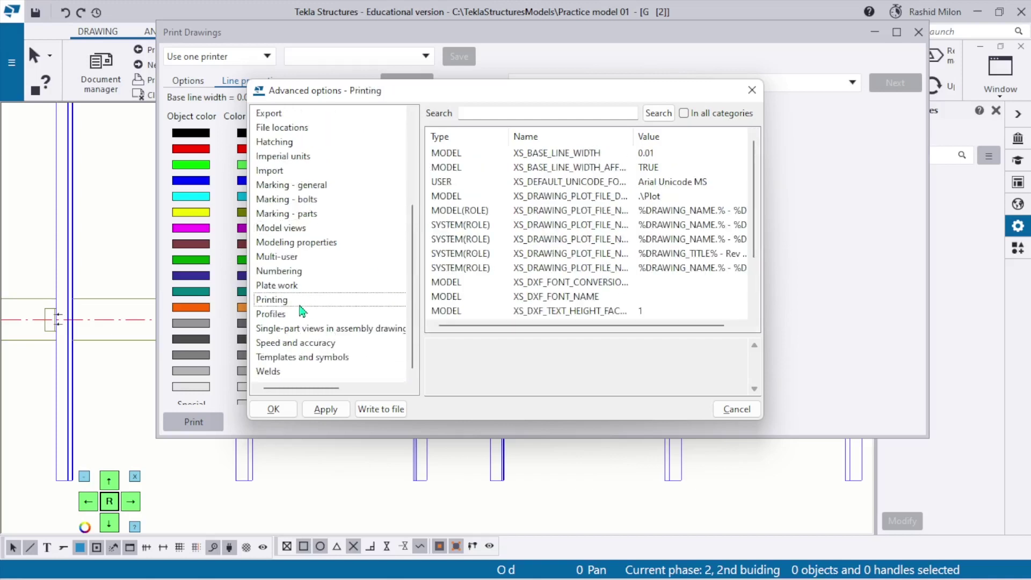
click(483, 156)
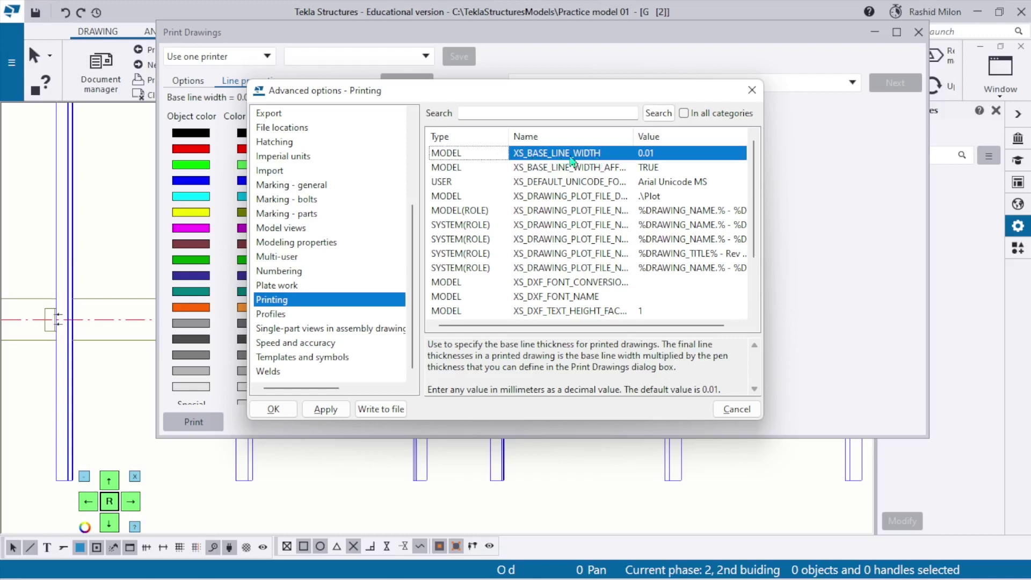
click(684, 156)
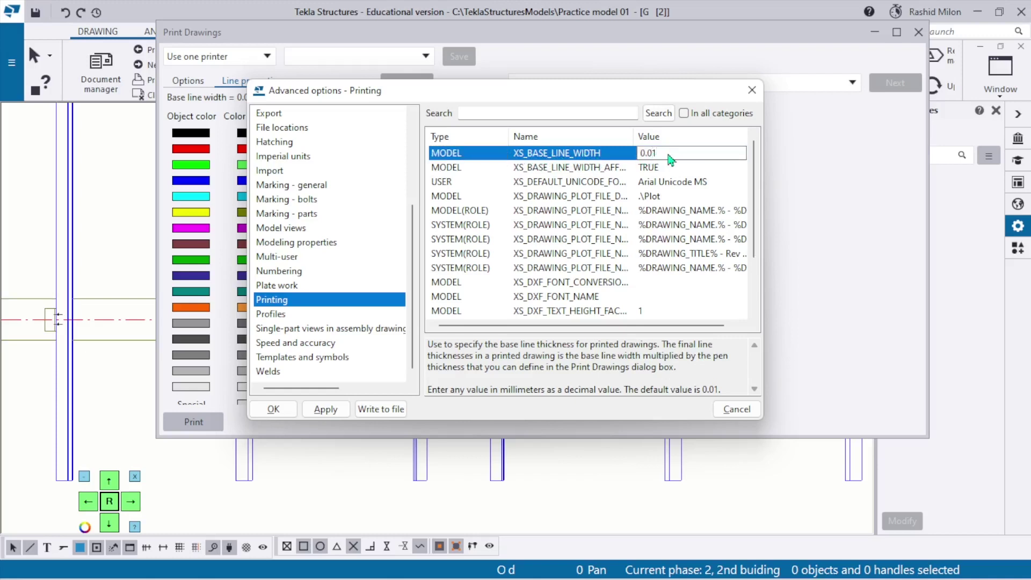
click(751, 91)
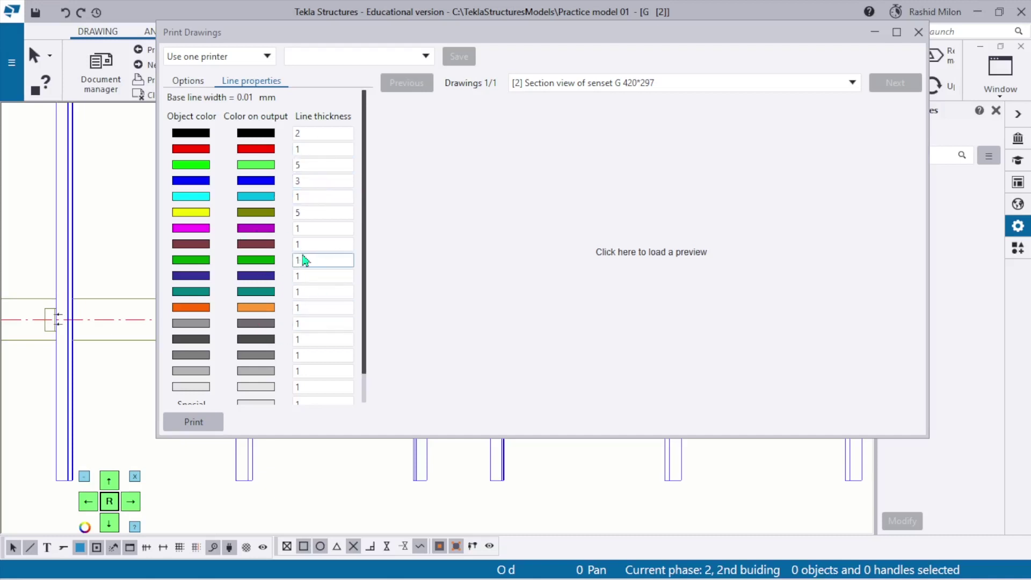
- Check the green and blue line thicknesses against the colored member lines in the drawing
scroll(88, 276, up, 1)
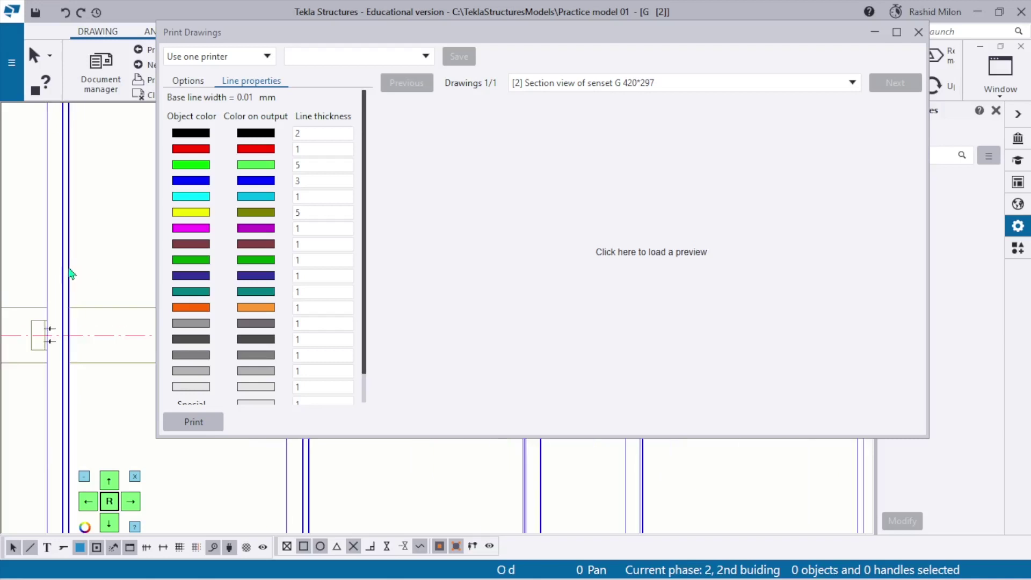
click(319, 167)
click(318, 180)
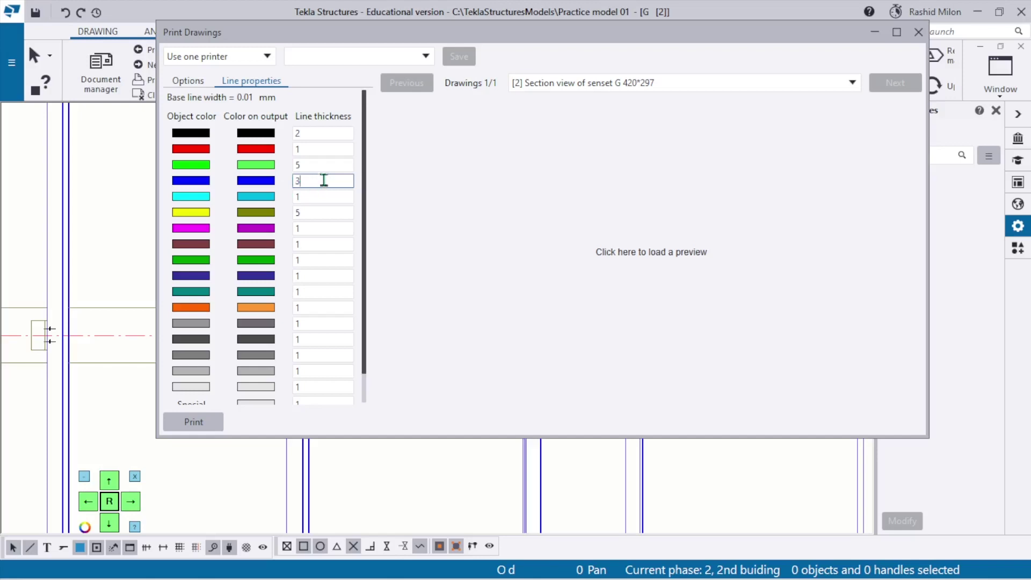
click(321, 166)
click(309, 183)
scroll(79, 271, up, 1)
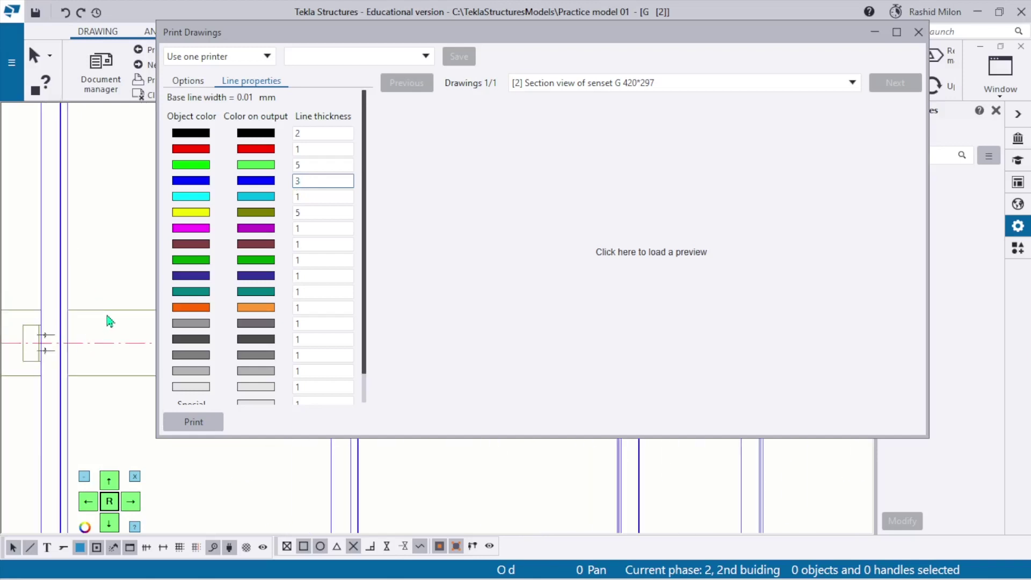
scroll(107, 318, up, 2)
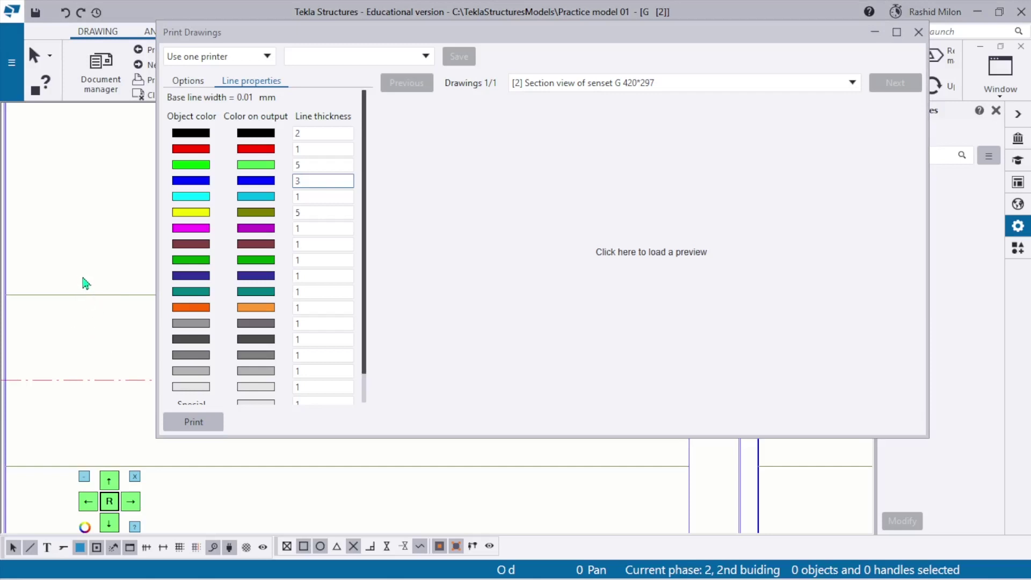
- Review the yellow and magenta line thicknesses and the remaining rows of the output color table
click(318, 210)
click(316, 231)
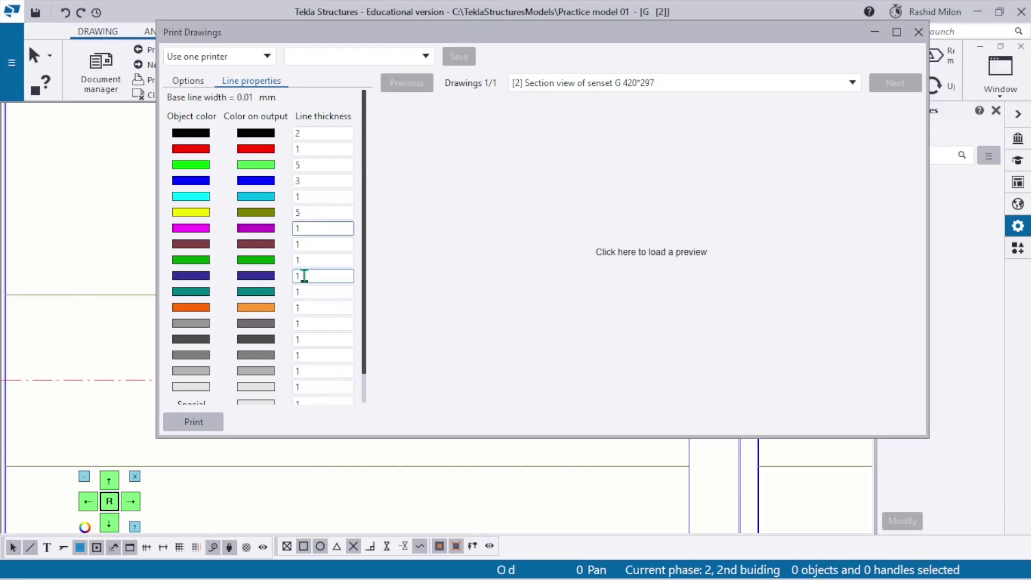
scroll(312, 253, down, 1)
scroll(322, 226, up, 1)
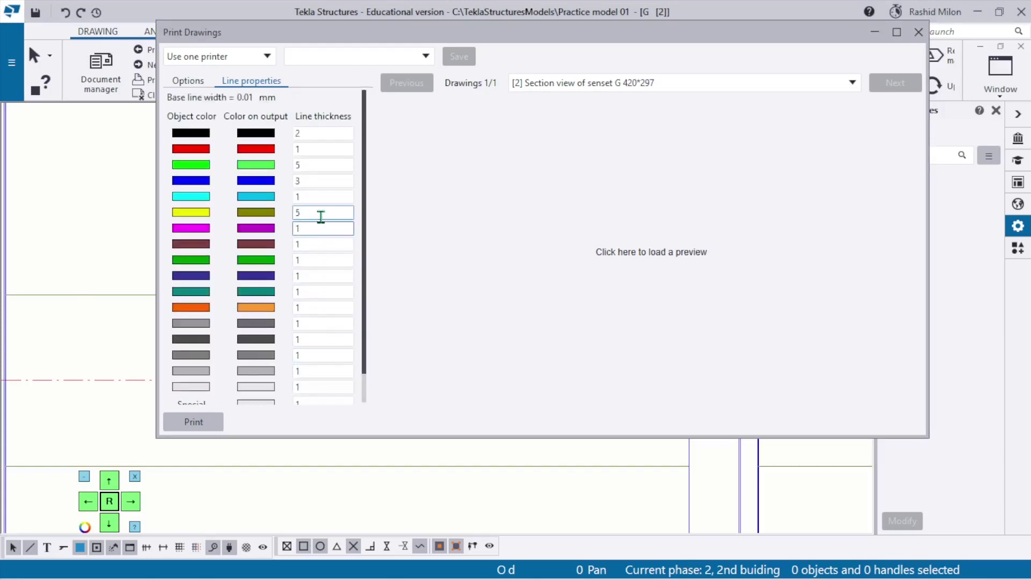
scroll(322, 211, down, 1)
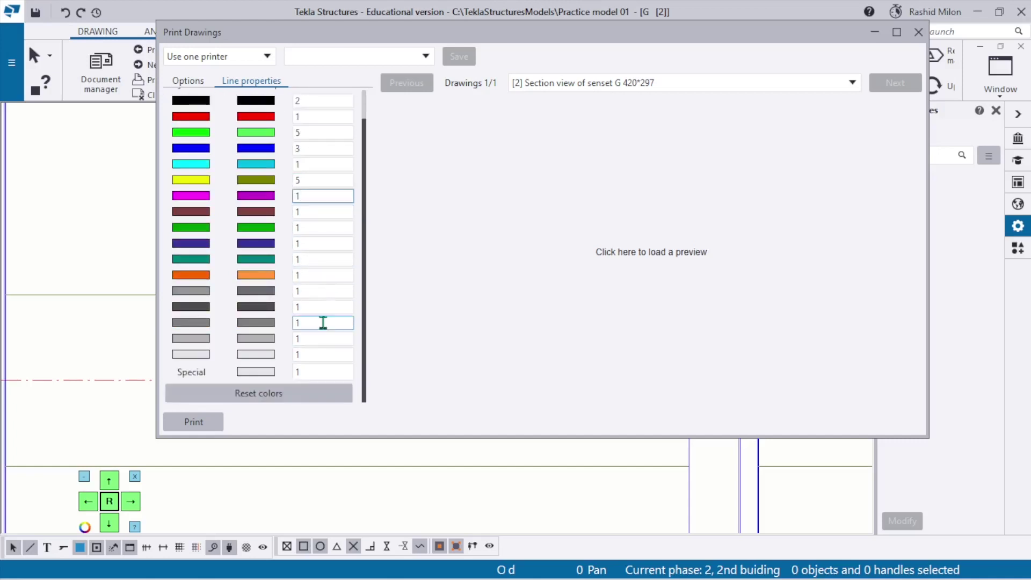
scroll(324, 280, up, 1)
scroll(344, 231, down, 1)
- Move the Print Drawings dialog clear of the drawing and inspect the members around grid line 10
drag(518, 42, 495, 384)
scroll(422, 295, down, 2)
scroll(515, 245, up, 3)
scroll(515, 244, up, 5)
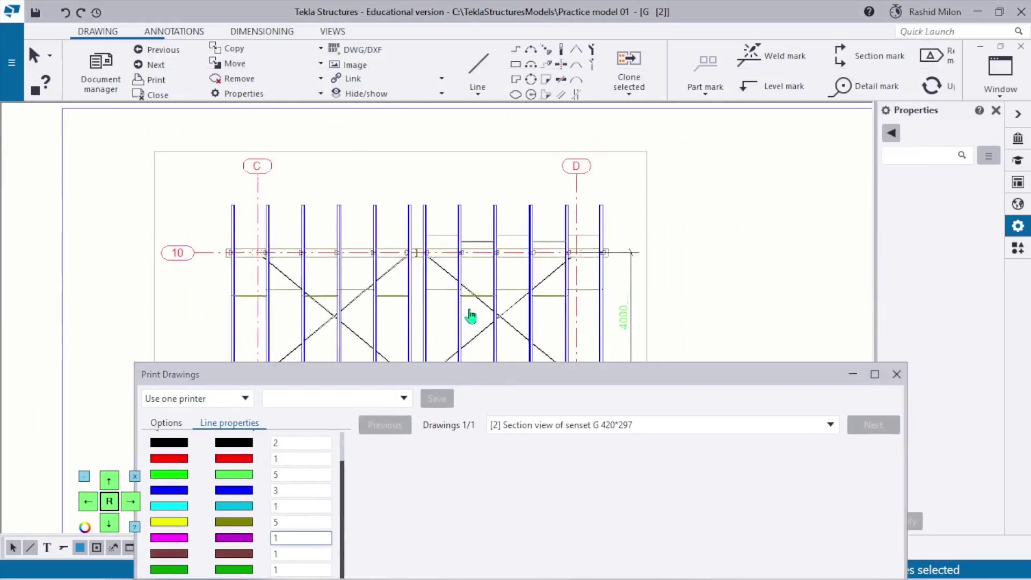
scroll(466, 259, up, 4)
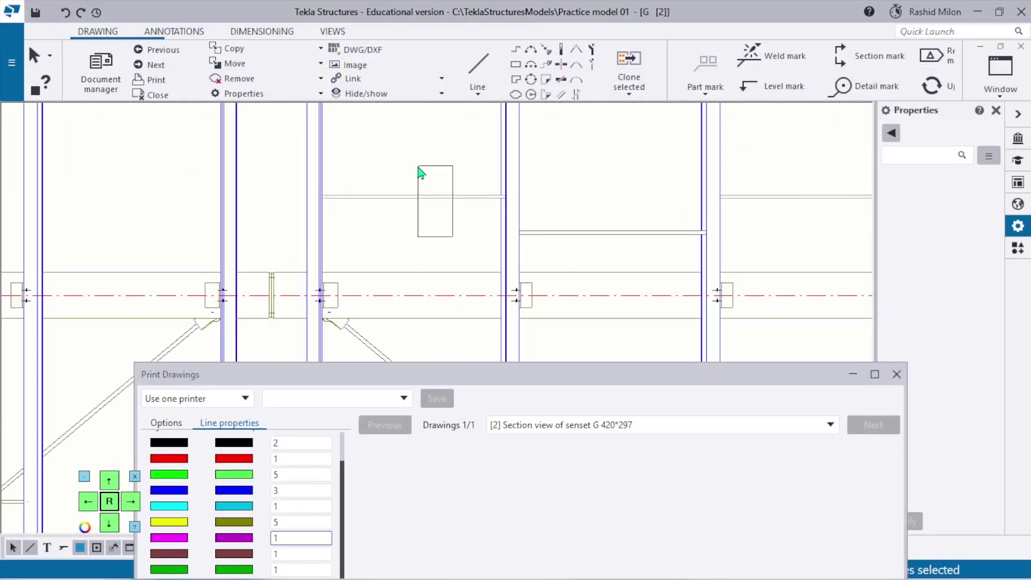
scroll(406, 162, down, 2)
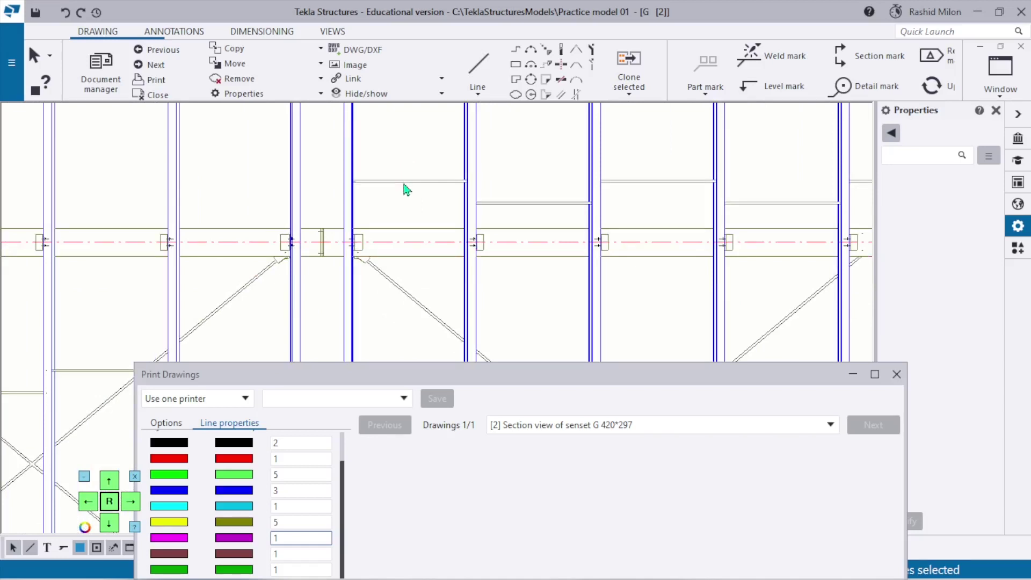
- Turn off the third part-name row of the standard selection filter and apply the filter
key(ctrl+g)
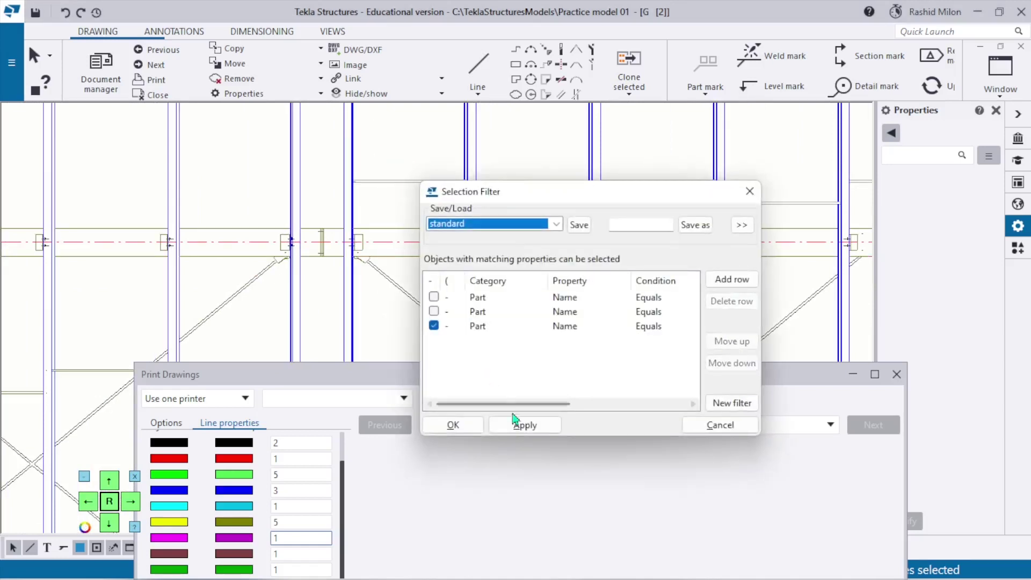
drag(537, 404, 492, 404)
click(593, 328)
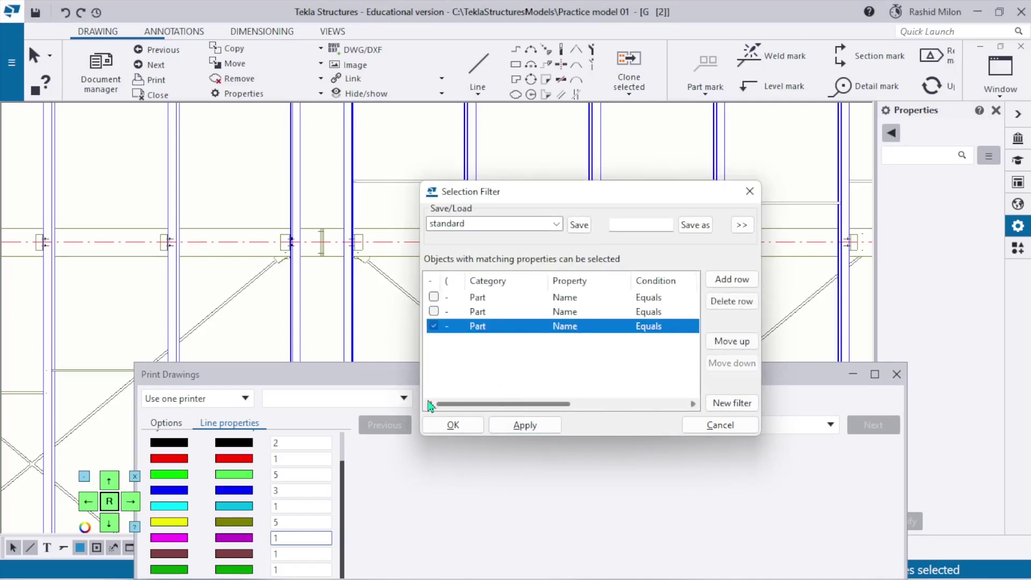
click(525, 425)
click(453, 425)
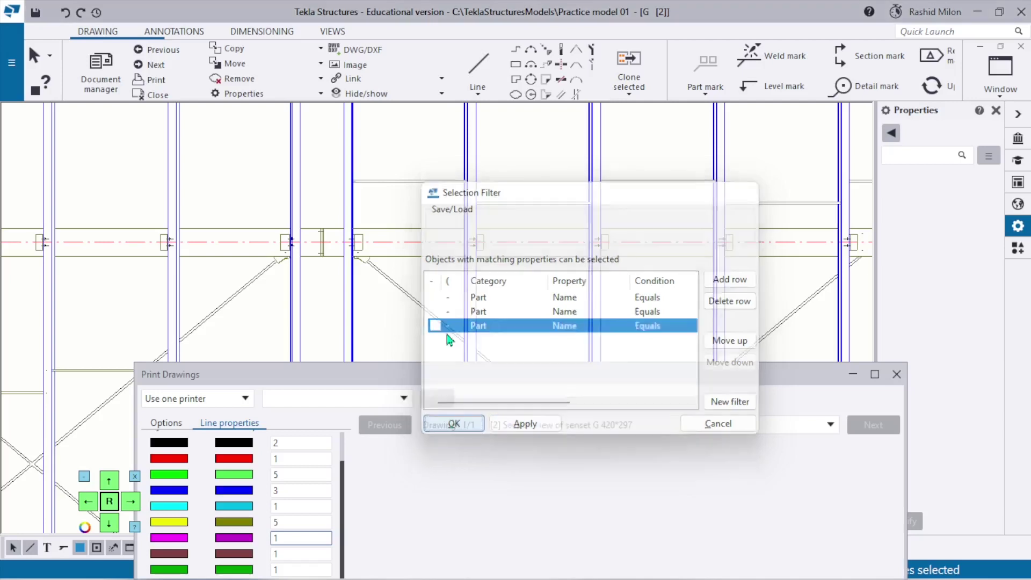
- Select the gray horizontal member above the grid line beam and pick Gray 90 as its line color without applying it
click(425, 175)
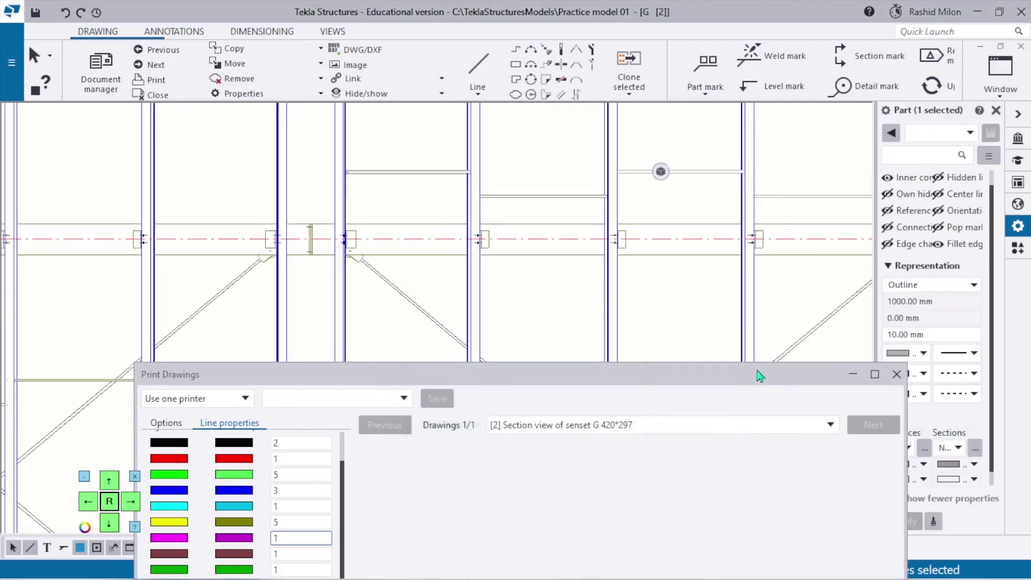
drag(755, 373, 622, 351)
click(923, 353)
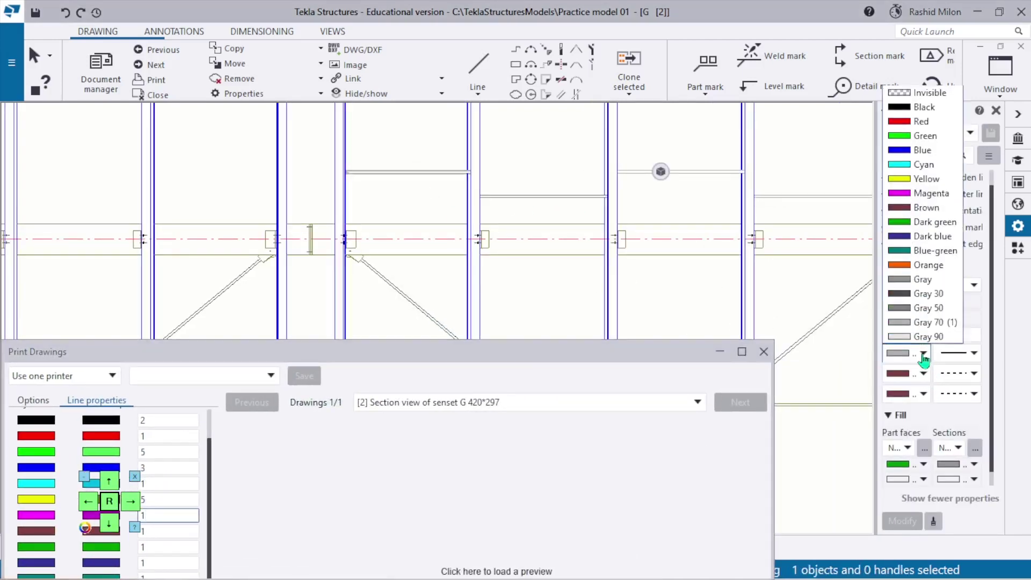
click(945, 337)
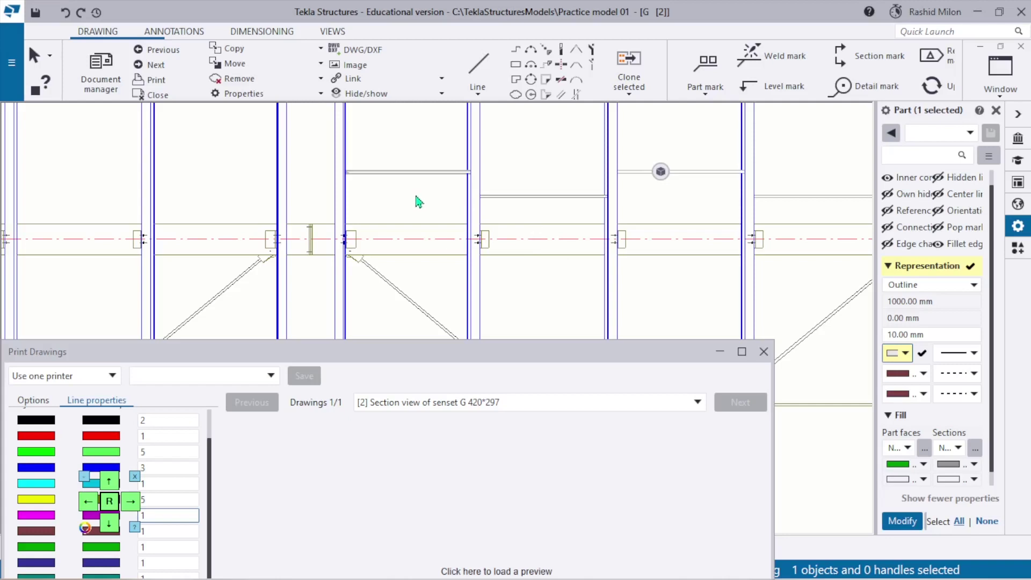
- Select the beam on the grid line, check its line color against the output color table, and close the Print Drawings dialog
click(424, 226)
drag(353, 356, 432, 134)
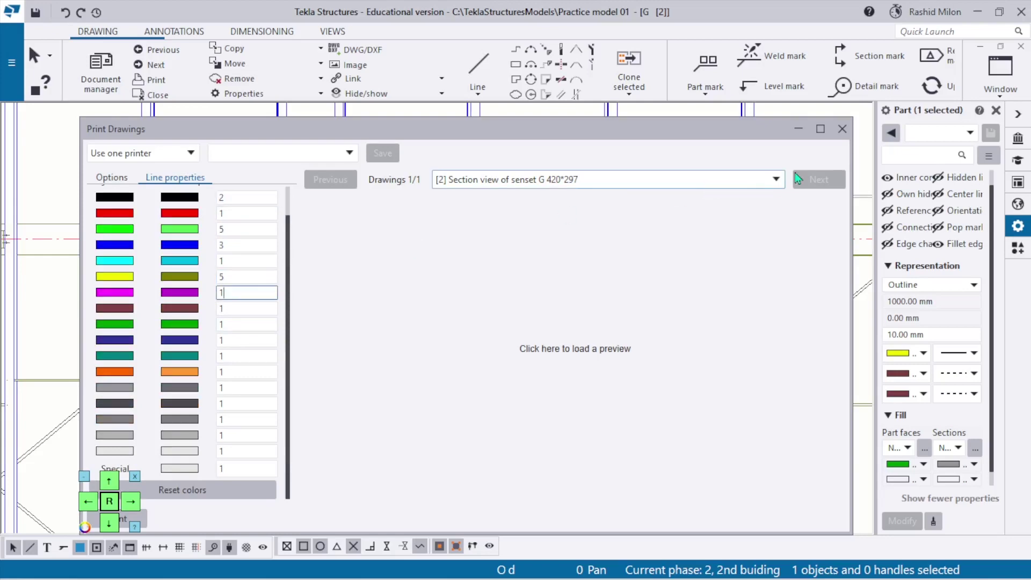
click(842, 129)
scroll(653, 215, down, 5)
middle_drag(534, 286, 549, 172)
scroll(594, 415, down, 3)
scroll(594, 380, up, 7)
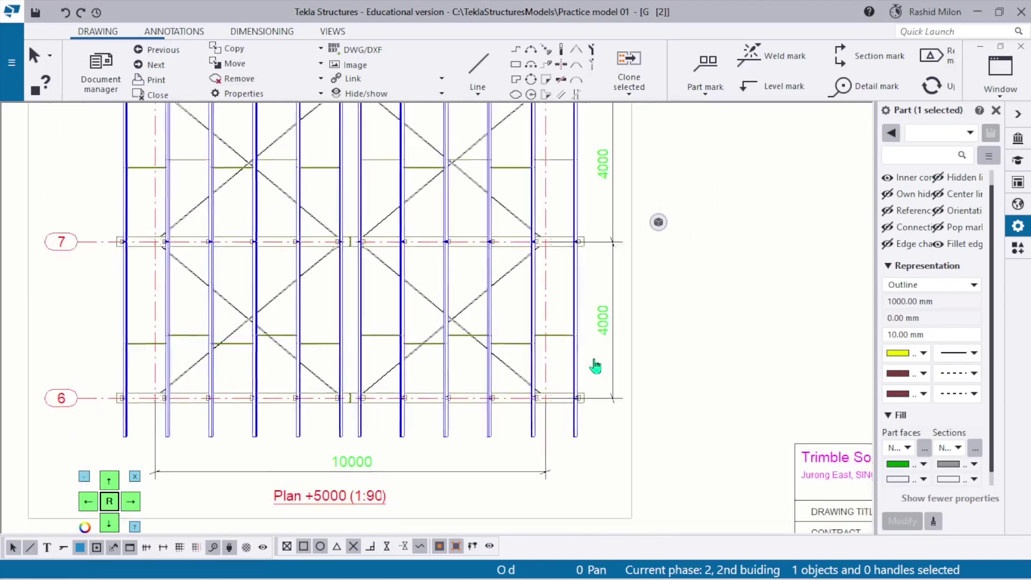
scroll(609, 276, down, 2)
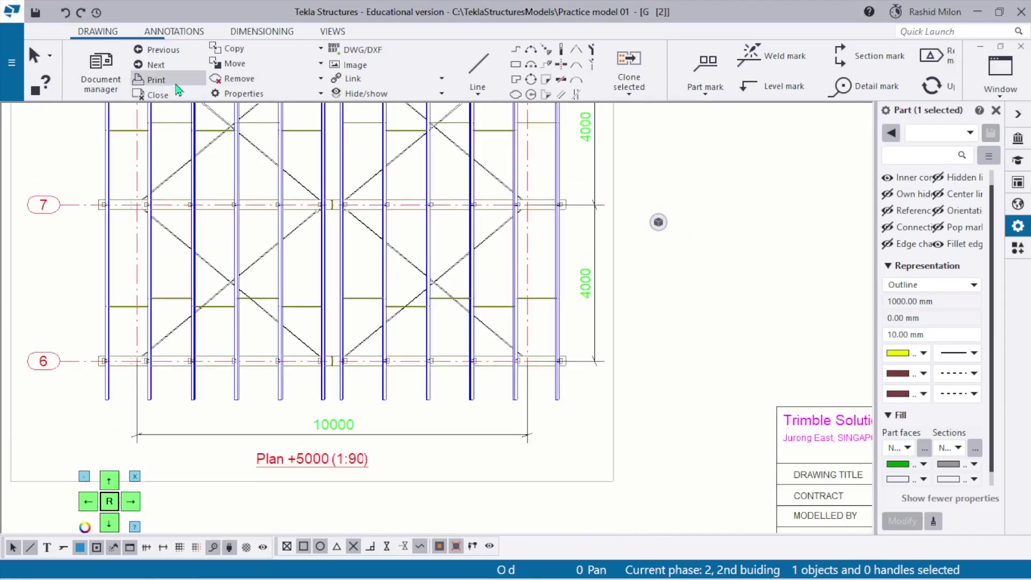
- Switch to the printed PDF in Edge and examine the overall plan and title block
mouse_move(545, 571)
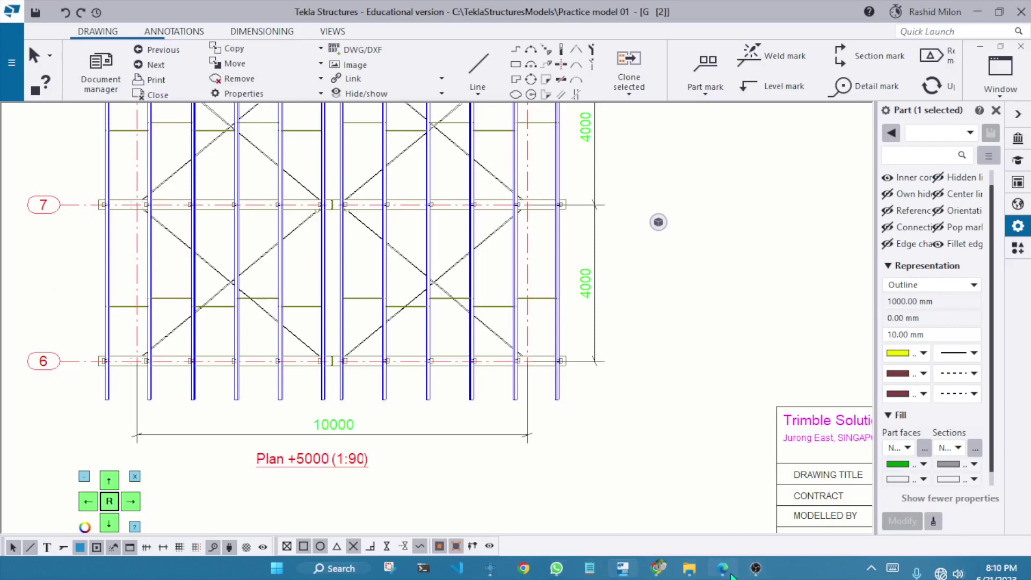
click(730, 573)
scroll(472, 244, down, 4)
scroll(467, 204, up, 3)
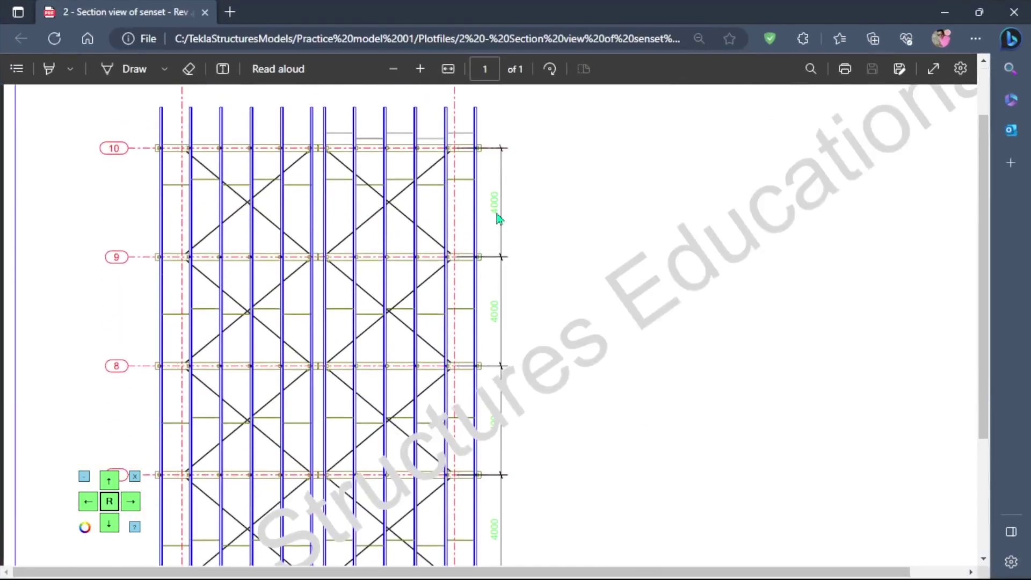
ctrl+scroll(525, 327, down, 5)
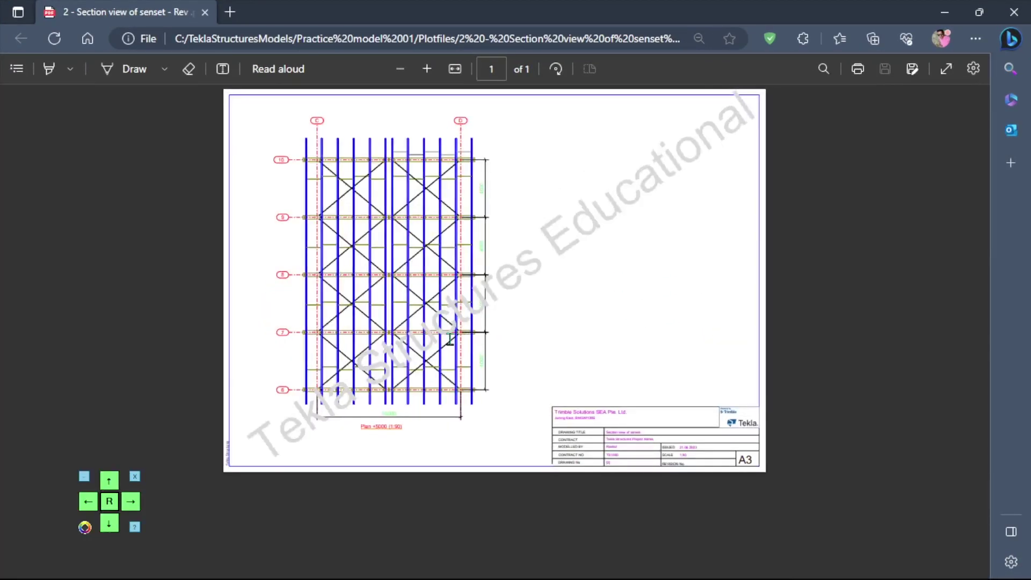
ctrl+scroll(456, 337, up, 4)
ctrl+scroll(512, 373, down, 2)
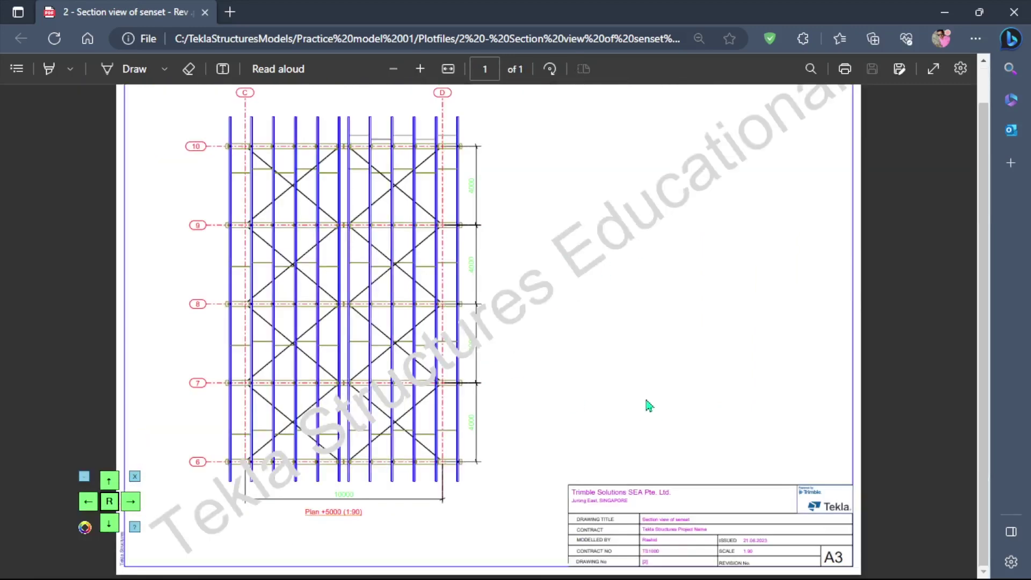
- Examine the light gray members near grid line 10 in the PDF and compare them with the blue and yellow lines
ctrl+scroll(650, 408, up, 2)
ctrl+scroll(456, 362, up, 3)
ctrl+scroll(503, 254, up, 3)
scroll(449, 296, up, 5)
scroll(322, 204, up, 2)
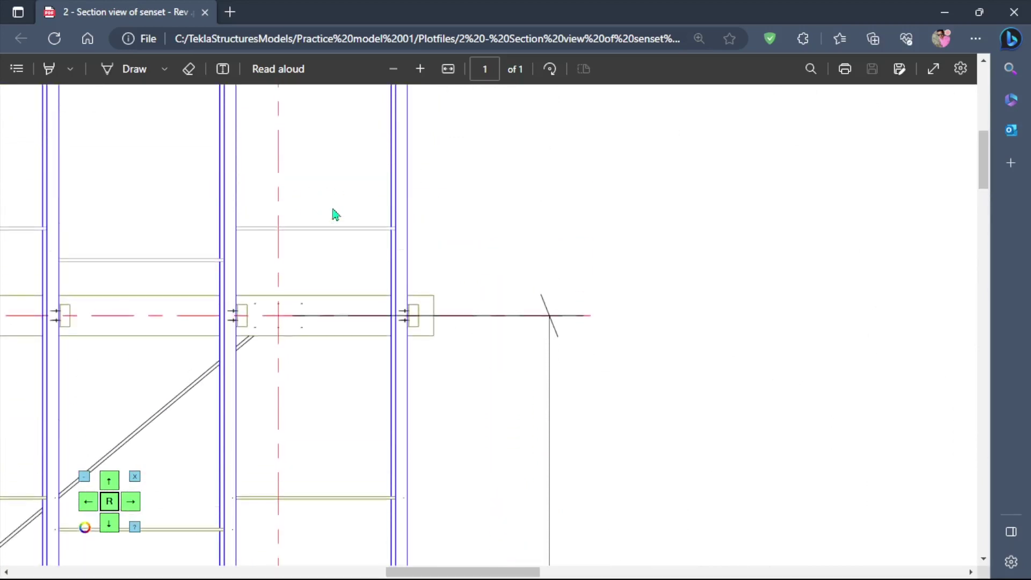
scroll(405, 264, up, 3)
scroll(417, 265, down, 3)
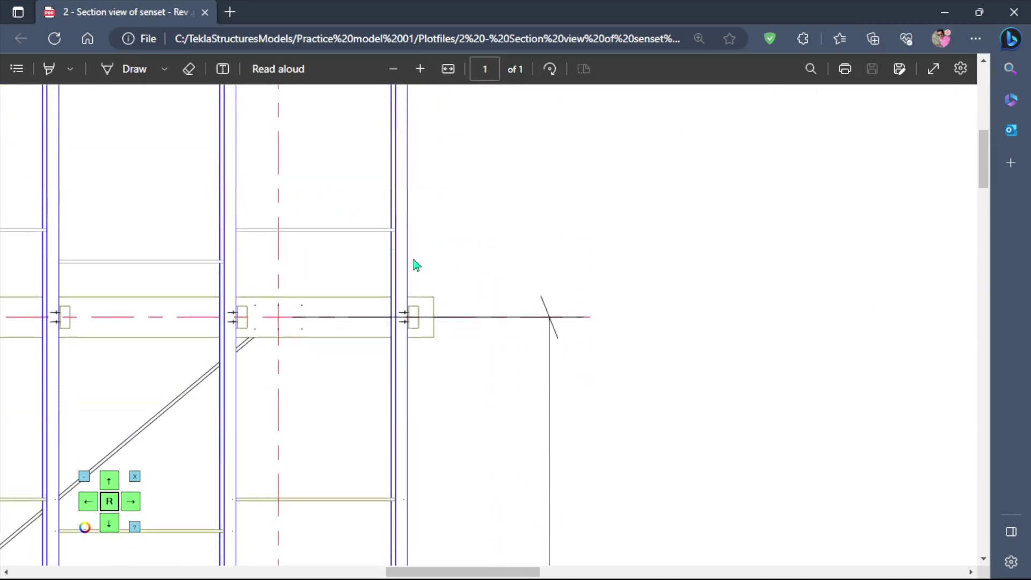
scroll(352, 226, down, 2)
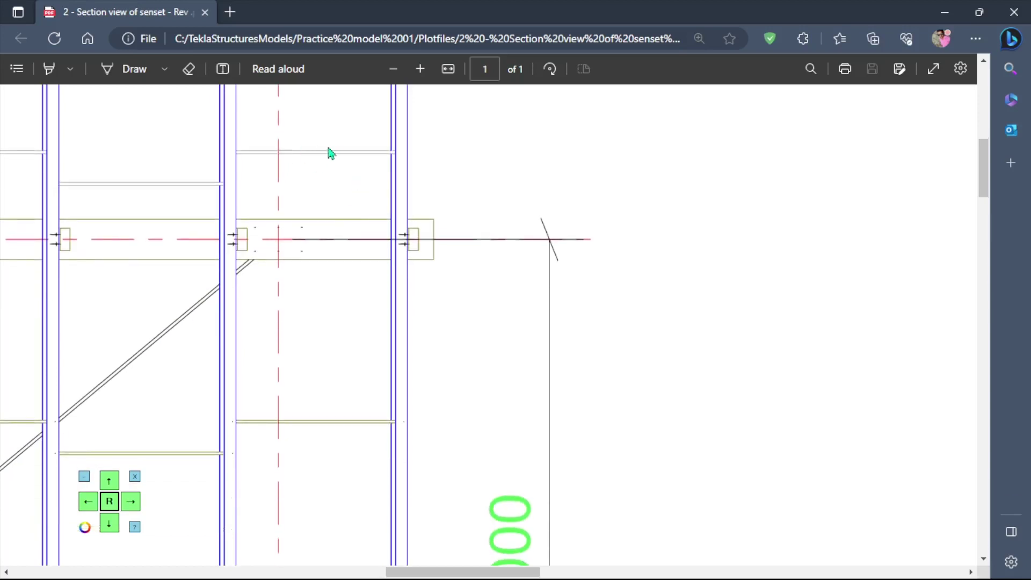
scroll(336, 155, down, 2)
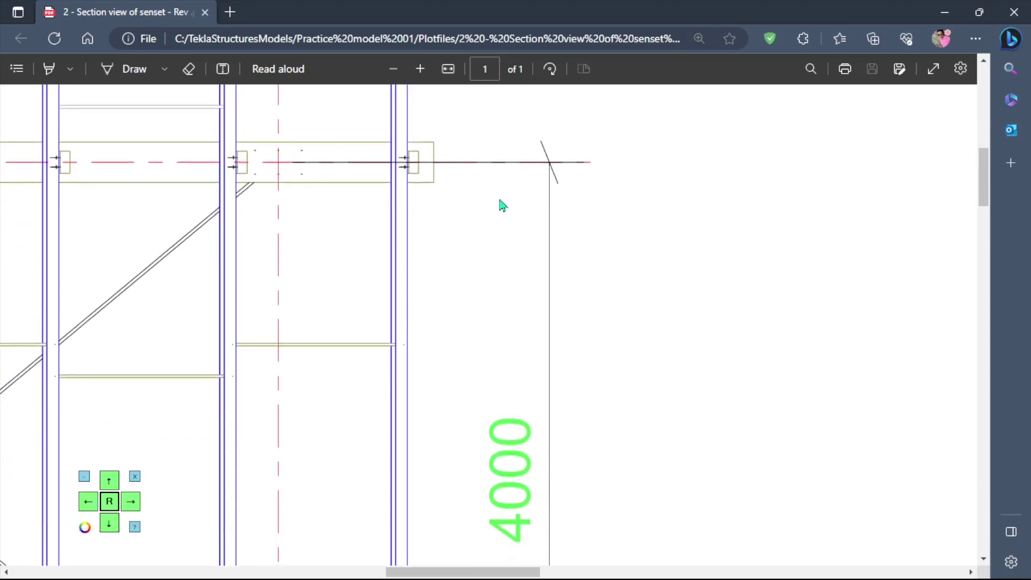
- Examine the black line of the vertical 4000 dimension beside the plan in the PDF
scroll(515, 207, down, 4)
scroll(525, 201, down, 4)
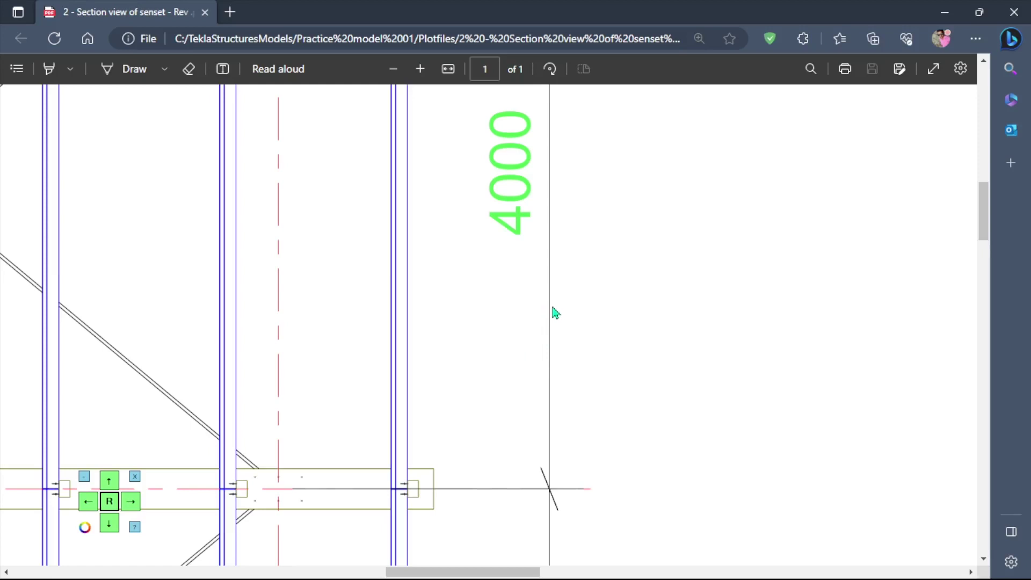
ctrl+scroll(548, 266, down, 3)
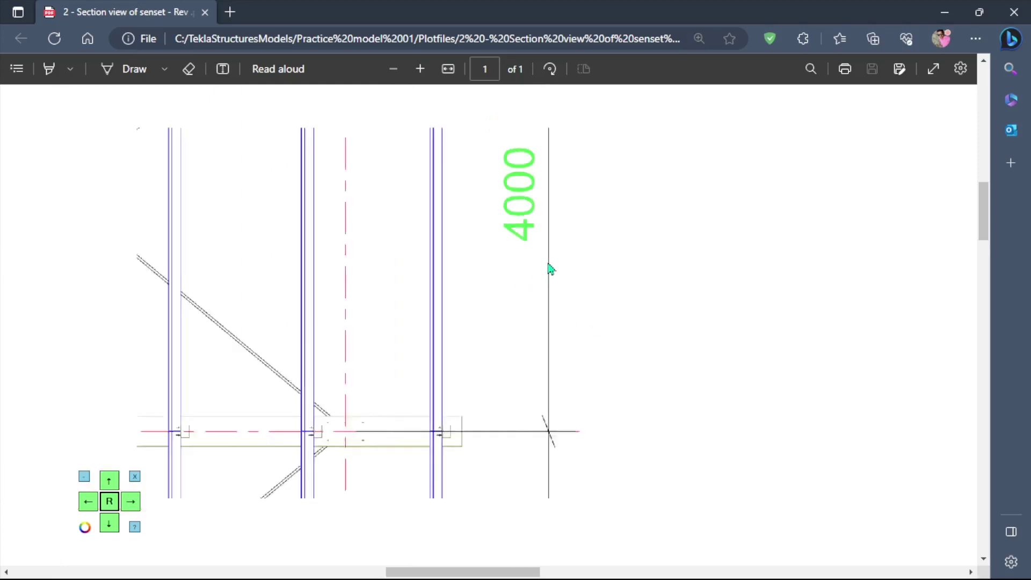
ctrl+scroll(530, 228, up, 2)
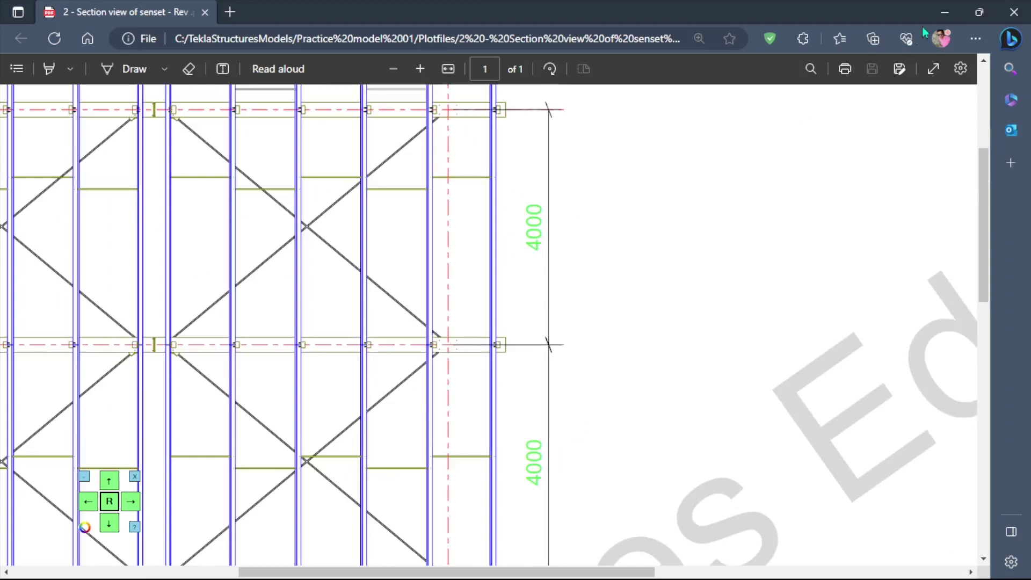
- Switch back to Tekla Structures, allow dimensions to be selected, and select the vertical 4000 dimension line beside the plan
key(alt+Tab)
scroll(596, 299, up, 2)
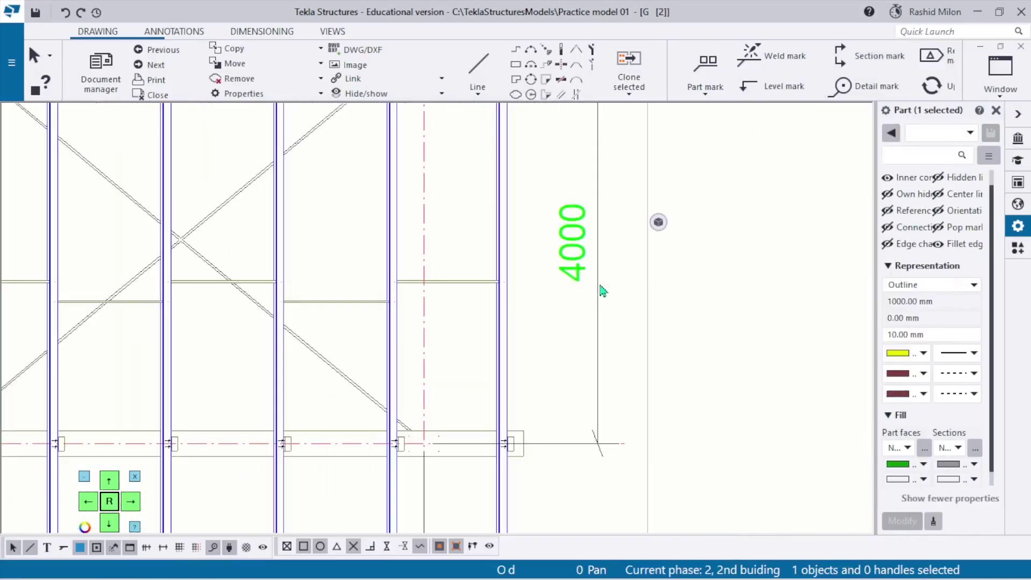
double_click(598, 272)
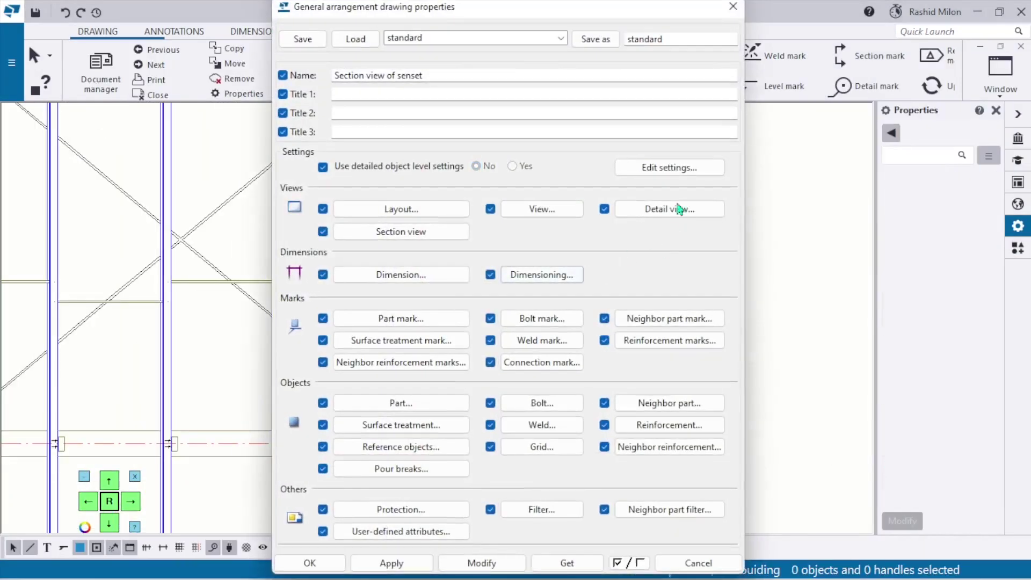
key(Escape)
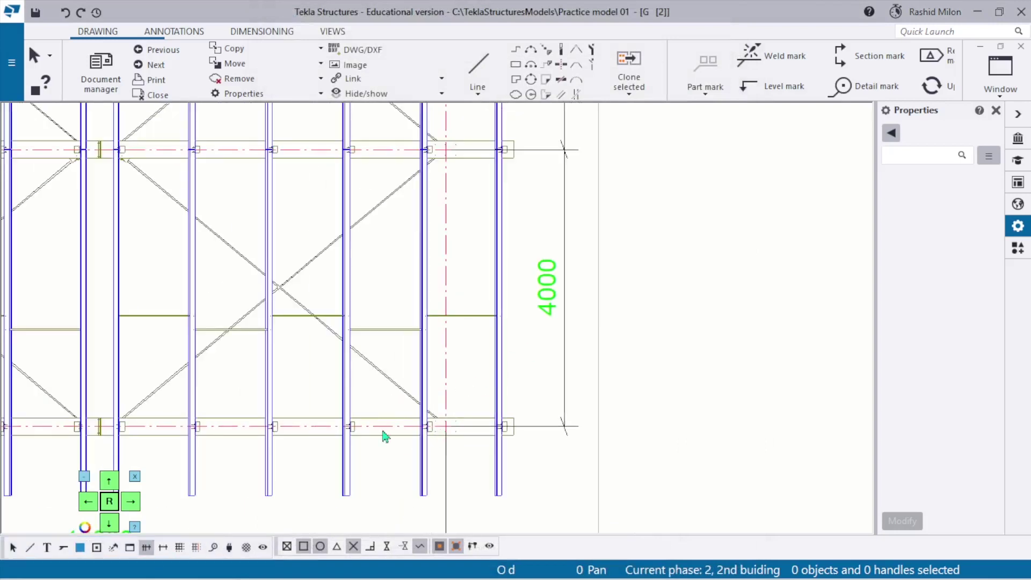
scroll(215, 515, up, 1)
click(147, 548)
click(607, 343)
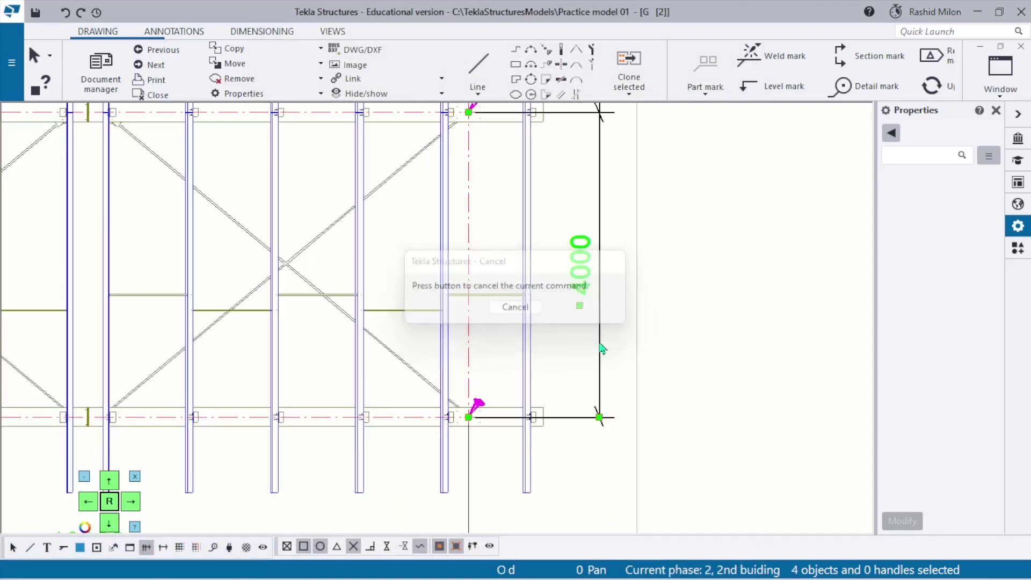
- Widen the properties pane and change the selected straight dimension's line color to Gray 70
mouse_move(878, 301)
mouse_down()
mouse_move(704, 285)
mouse_move(774, 279)
mouse_move(765, 285)
mouse_up()
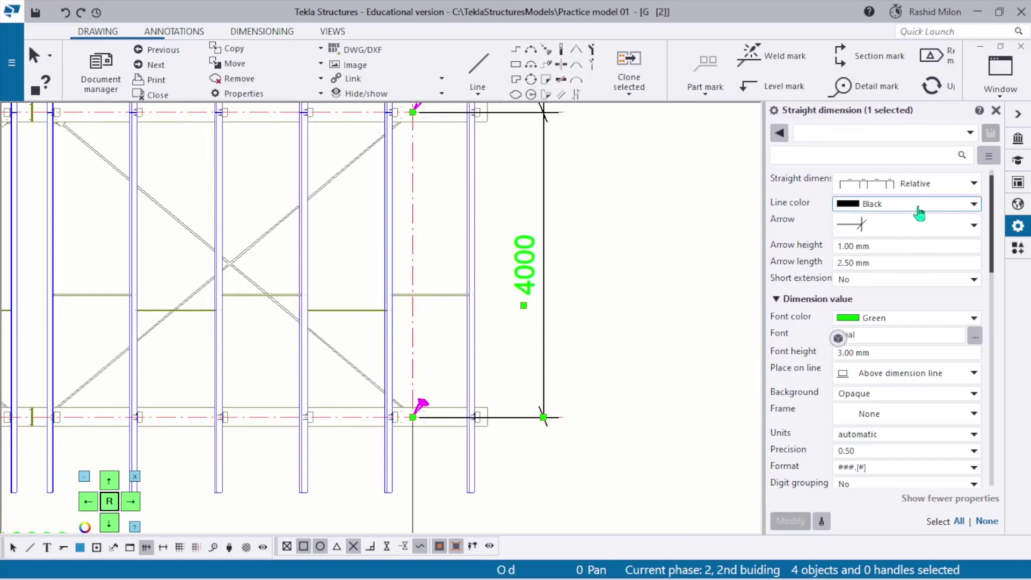
click(913, 205)
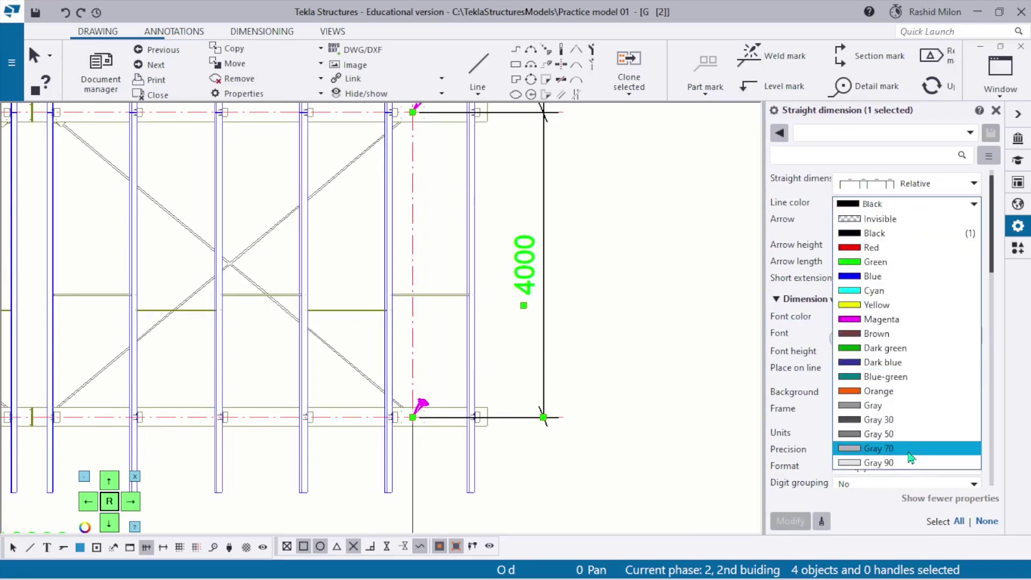
click(912, 449)
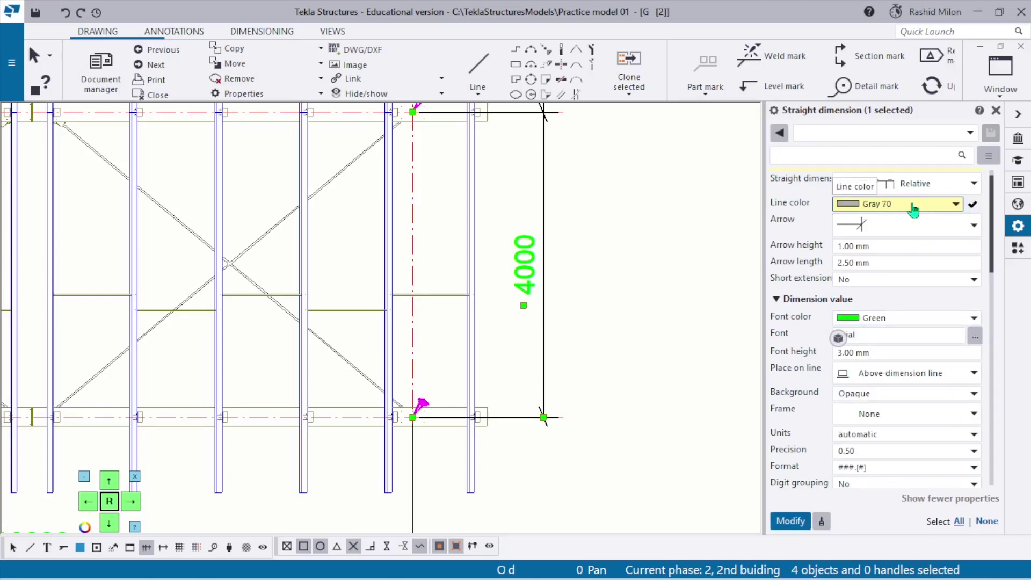
click(790, 521)
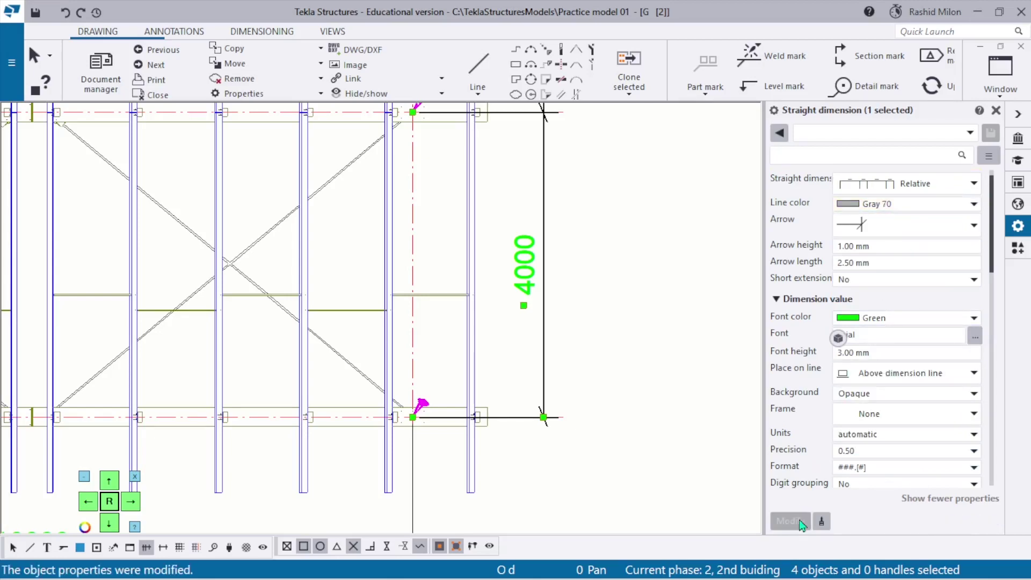
click(649, 376)
- Inspect the recolored 4000 dimension line up close and clear the selection
scroll(587, 392, down, 2)
scroll(559, 325, up, 3)
scroll(584, 303, down, 2)
scroll(591, 344, up, 3)
drag(551, 317, 551, 318)
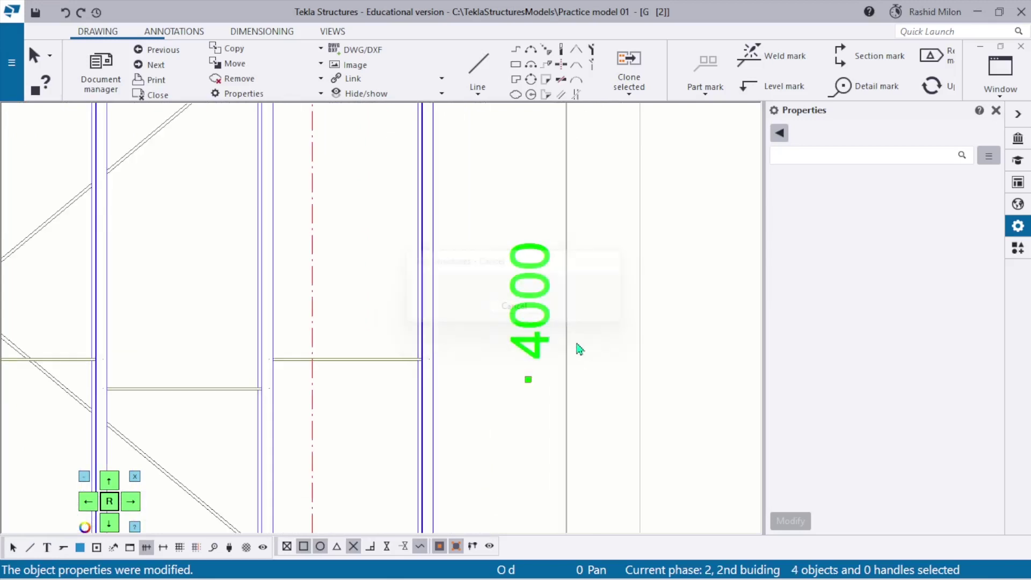
click(606, 348)
scroll(606, 348, down, 5)
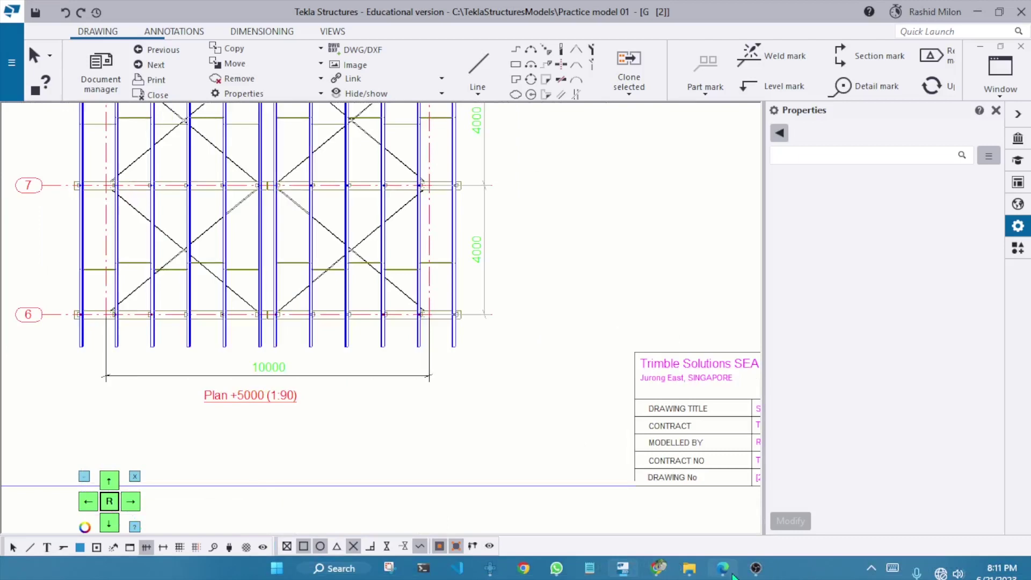
- Close the earlier PDF in Edge and print the section view drawing to PDF again
click(730, 568)
click(1025, 7)
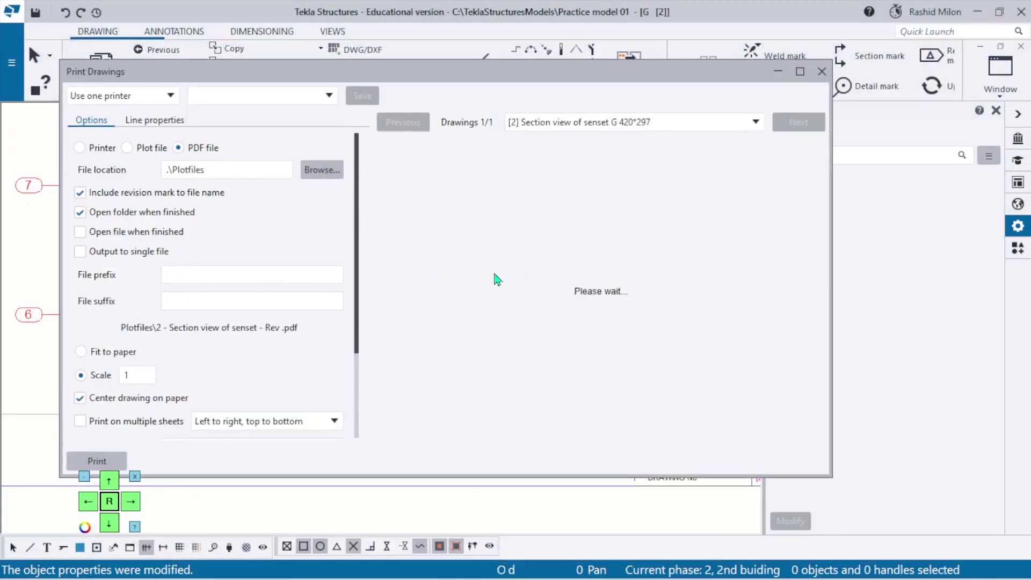
click(88, 461)
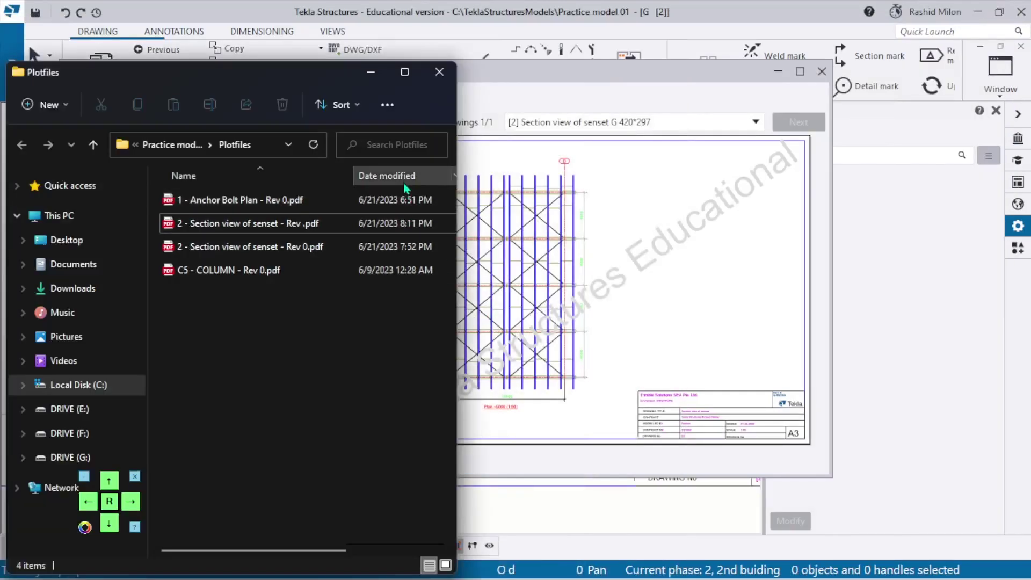
- Open "2 - Section view of senset - Rev .pdf" from the Plotfiles folder and examine the Gray 70 dimension lines
click(404, 180)
double_click(346, 207)
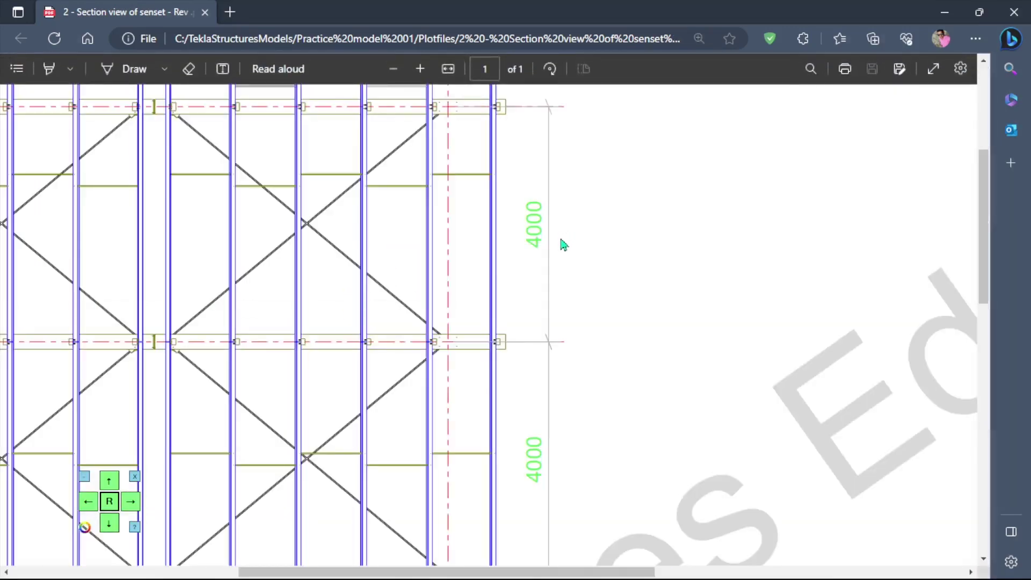
ctrl+scroll(565, 242, up, 5)
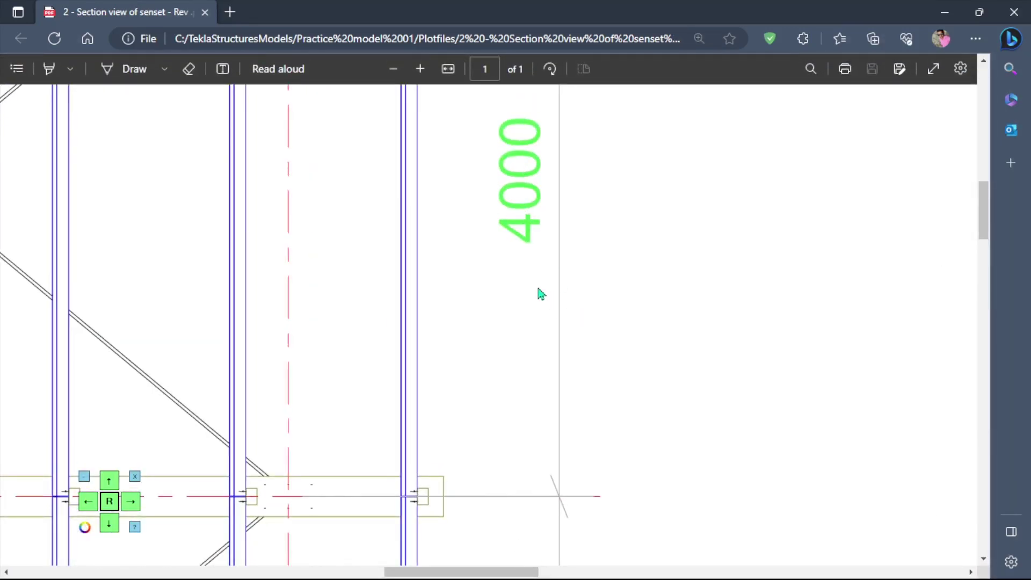
scroll(567, 292, up, 6)
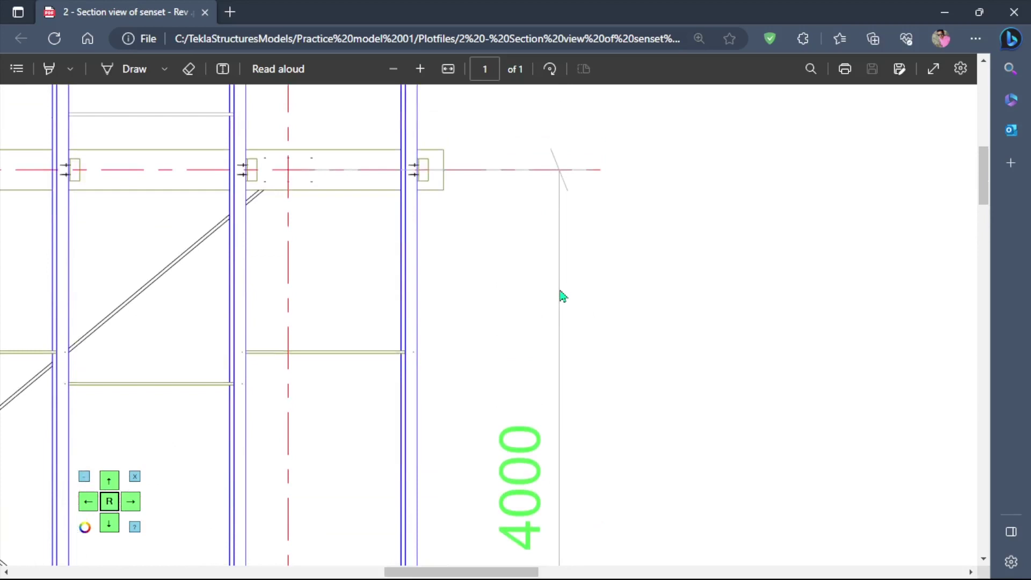
scroll(563, 296, down, 3)
scroll(559, 299, down, 3)
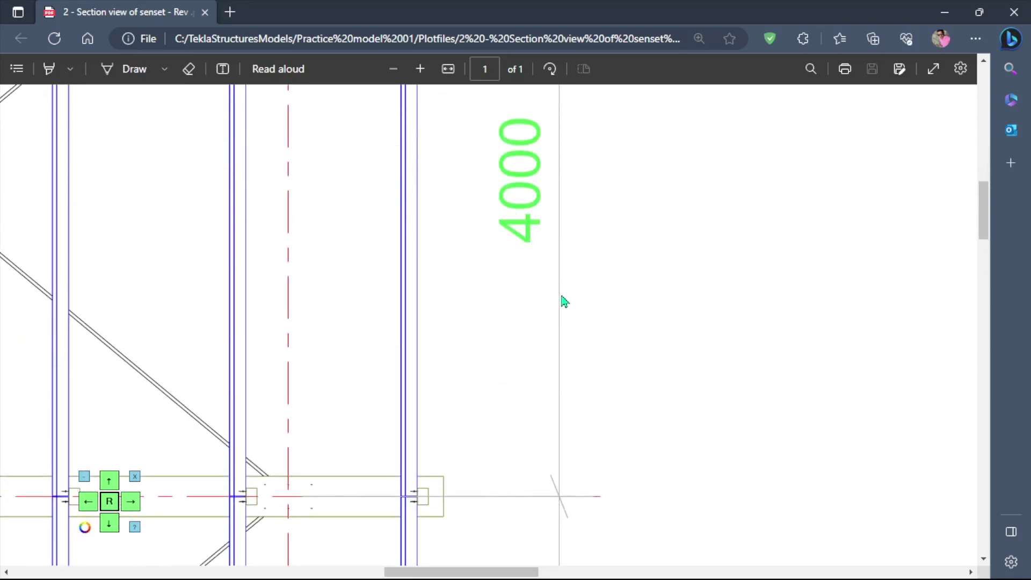
scroll(563, 299, up, 3)
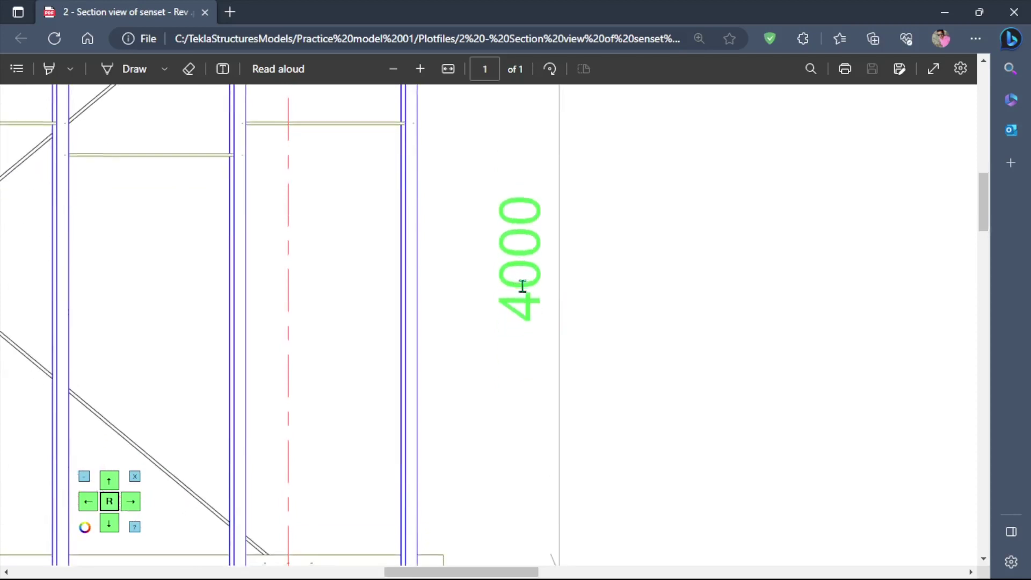
- Compare the gray dimension lines with the colored member and grid lines across the upper part of the plan
ctrl+scroll(521, 285, down, 3)
scroll(496, 307, up, 5)
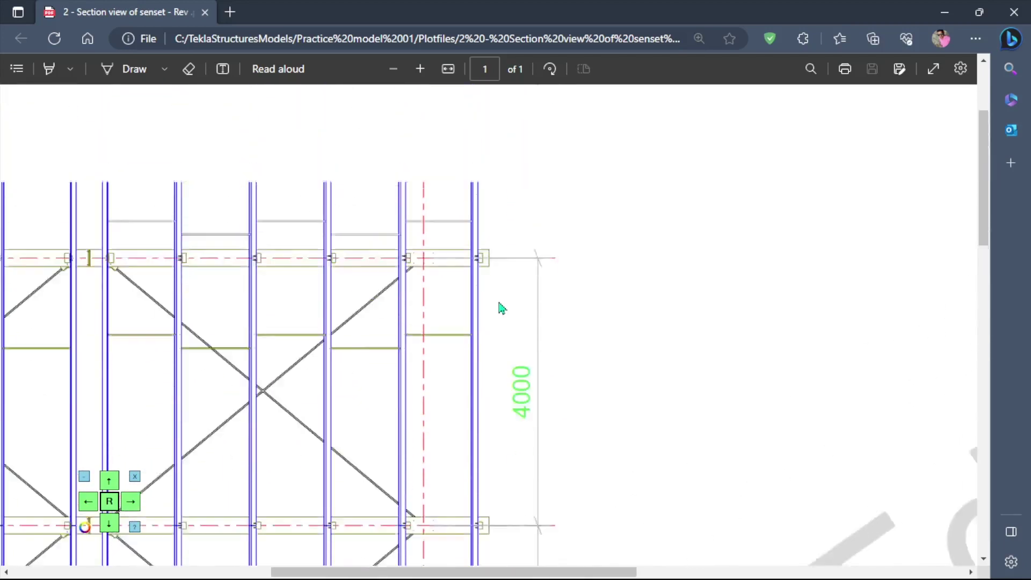
mouse_move(583, 570)
mouse_down()
mouse_move(414, 572)
mouse_move(495, 578)
mouse_up()
scroll(651, 391, down, 4)
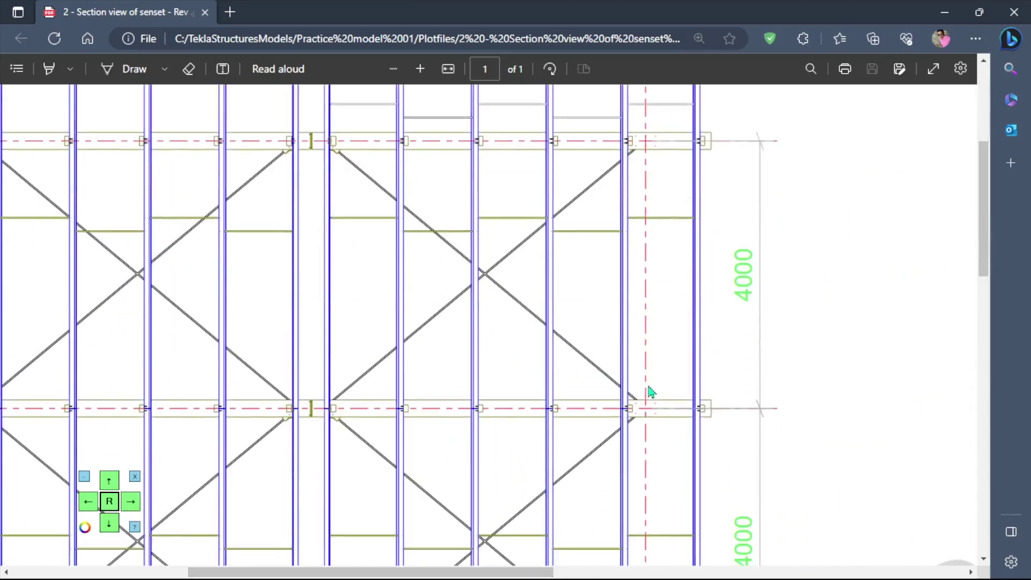